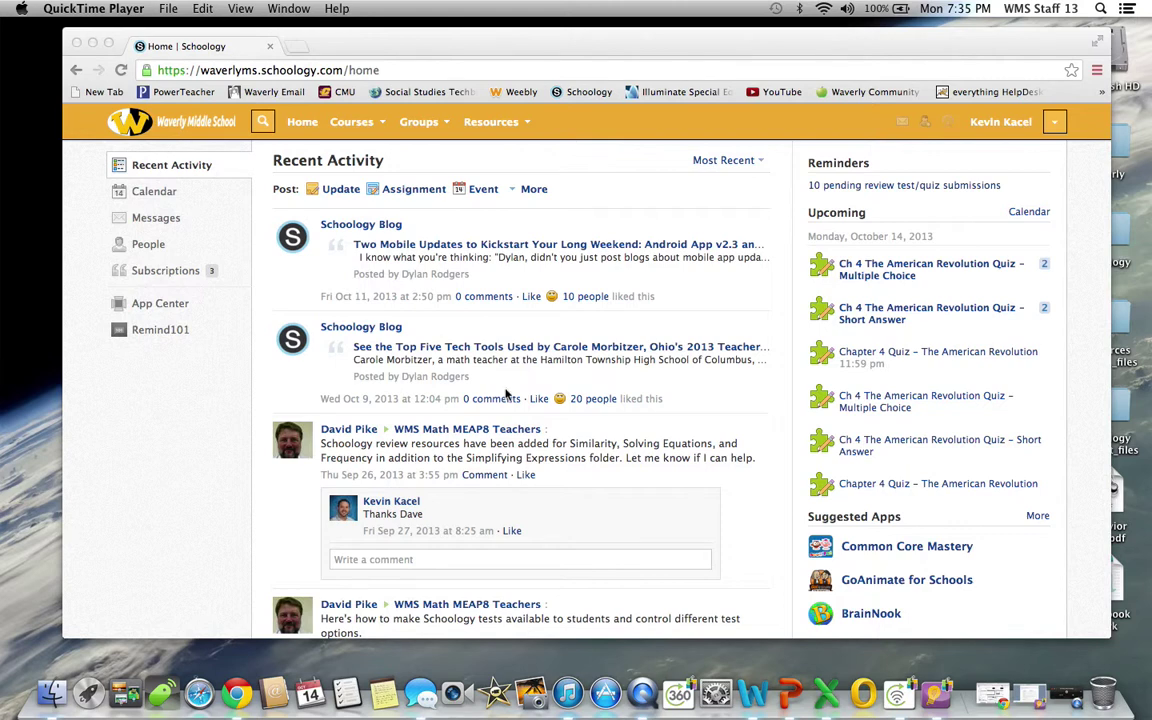
Bring the Quiz - Chapter 5 test back up in ExamView and reach File > Export > Blackboard 7.1–9.0.
click(1037, 705)
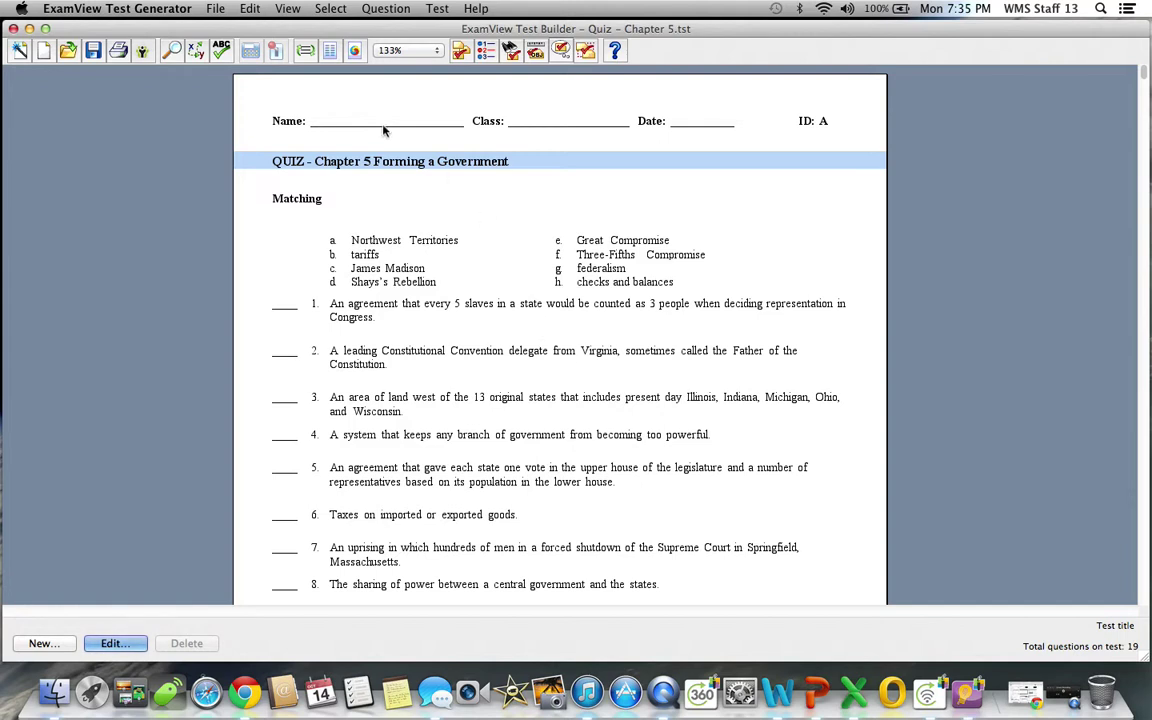
click(219, 10)
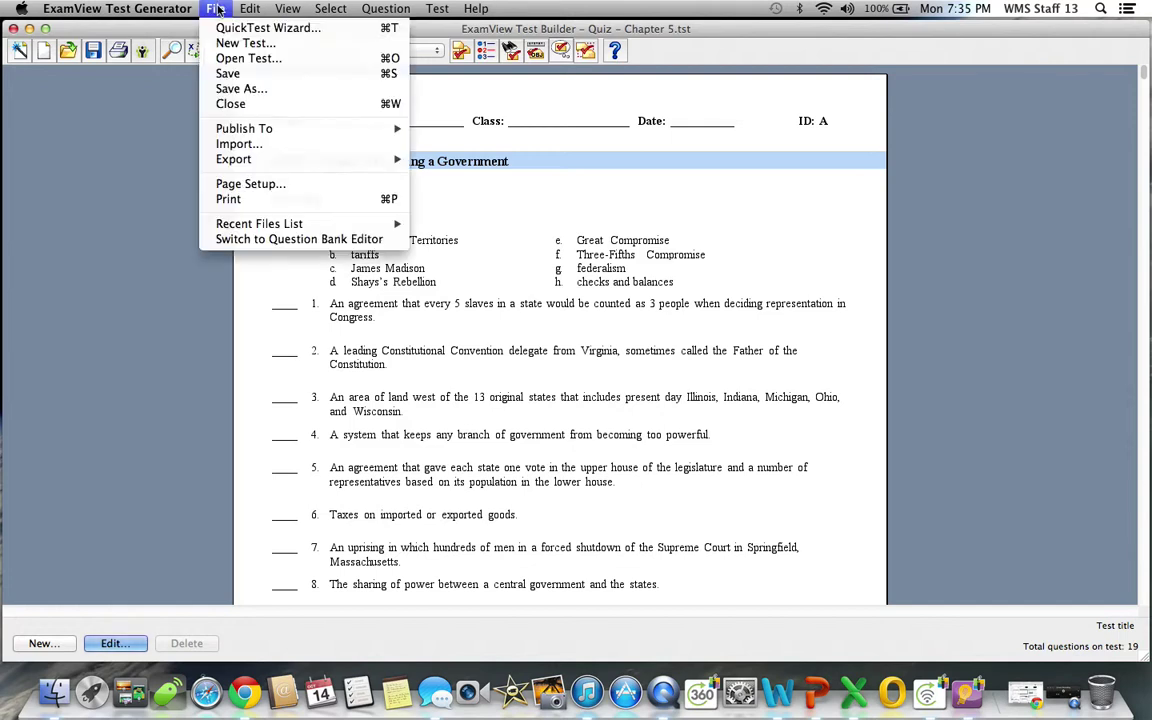
mouse_move(255, 166)
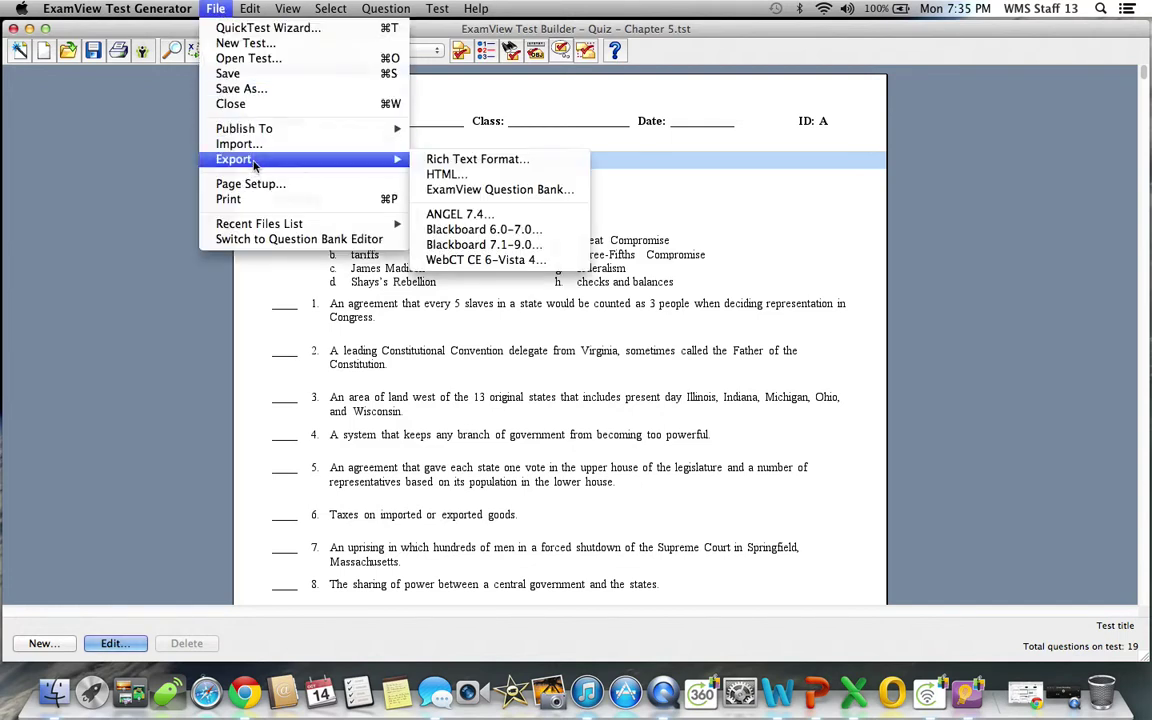
Export the test in Blackboard 7.1–9.0 format as 'Chapter 5 Quiz' on the Desktop.
click(484, 245)
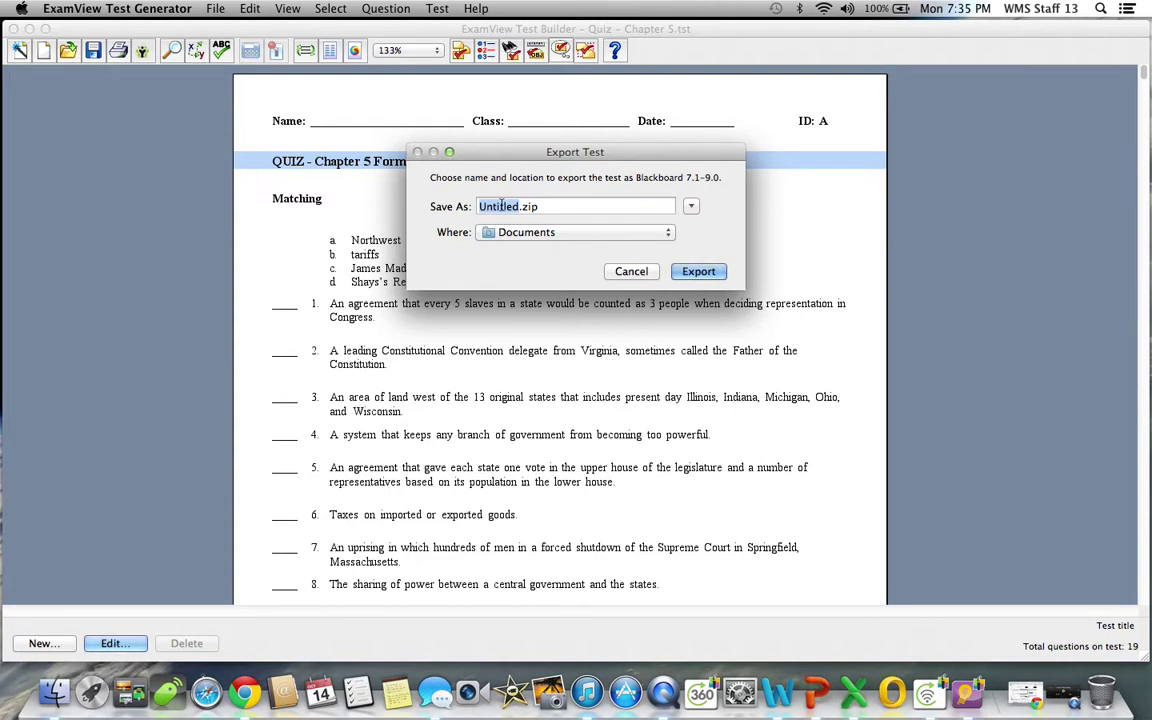
text(Chapter 5 Q)
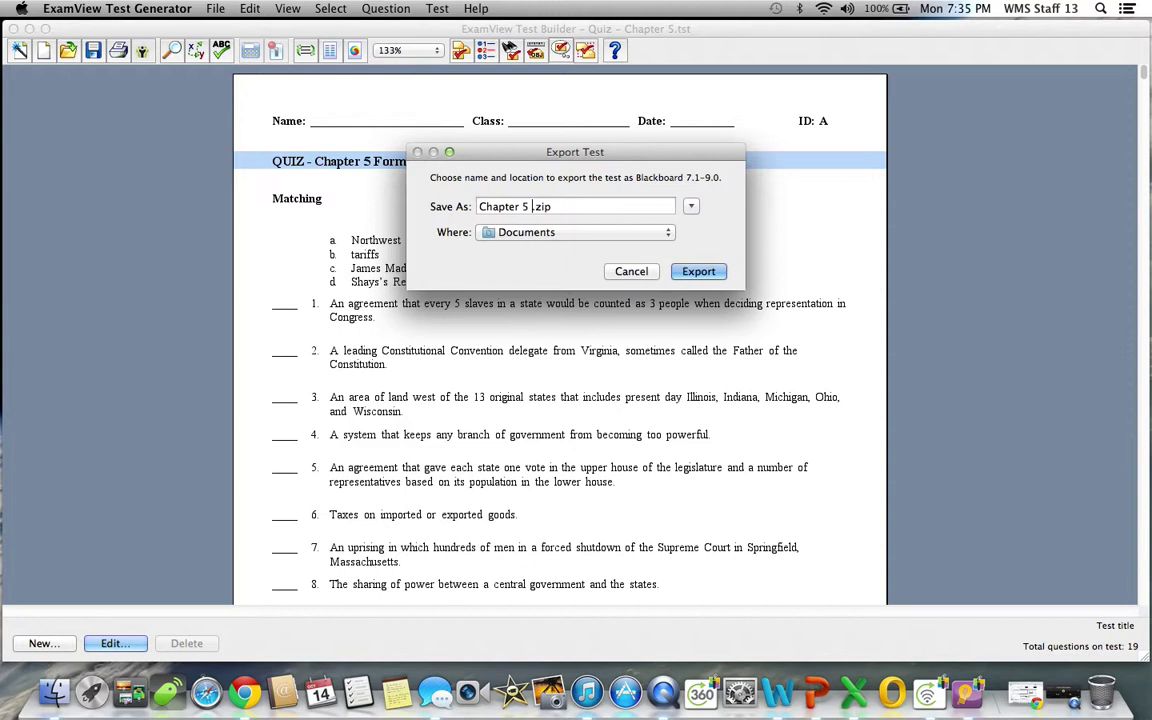
text(uiz)
click(520, 232)
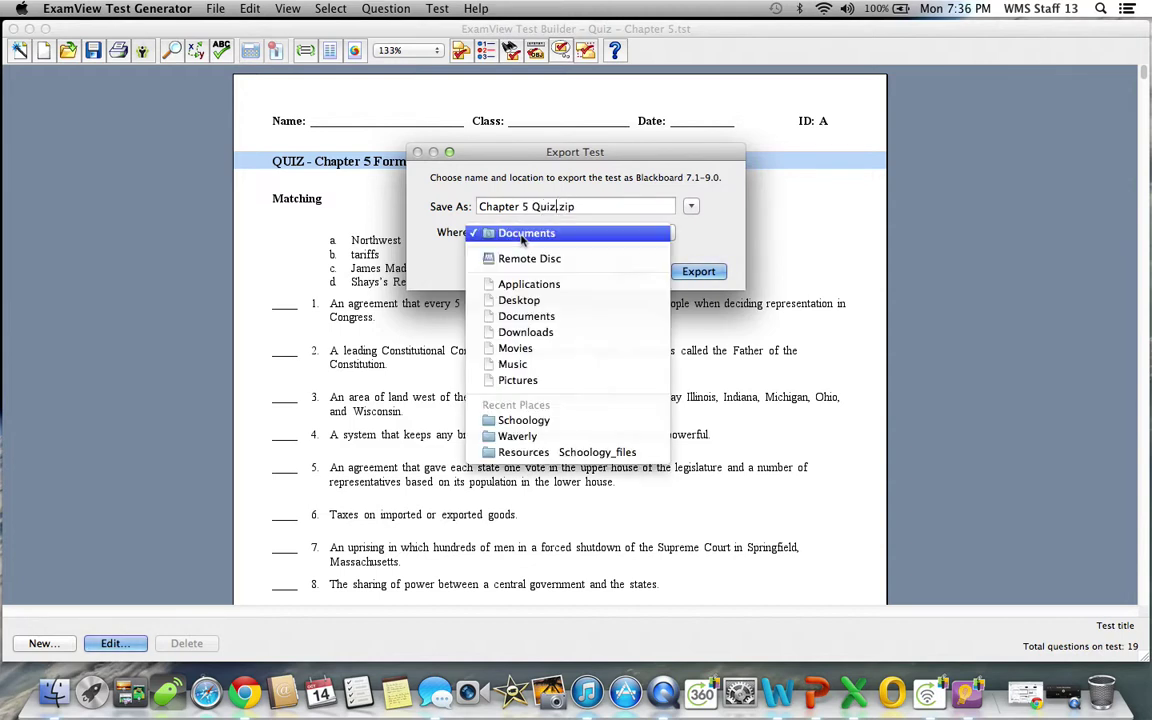
click(524, 303)
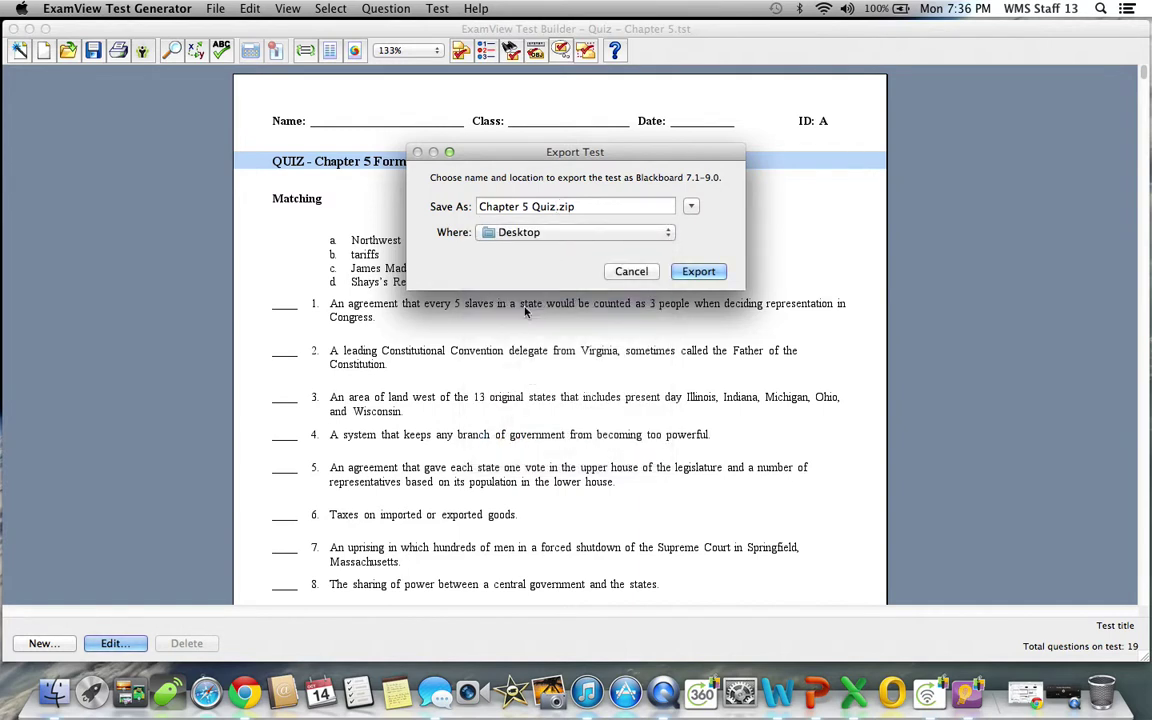
click(697, 273)
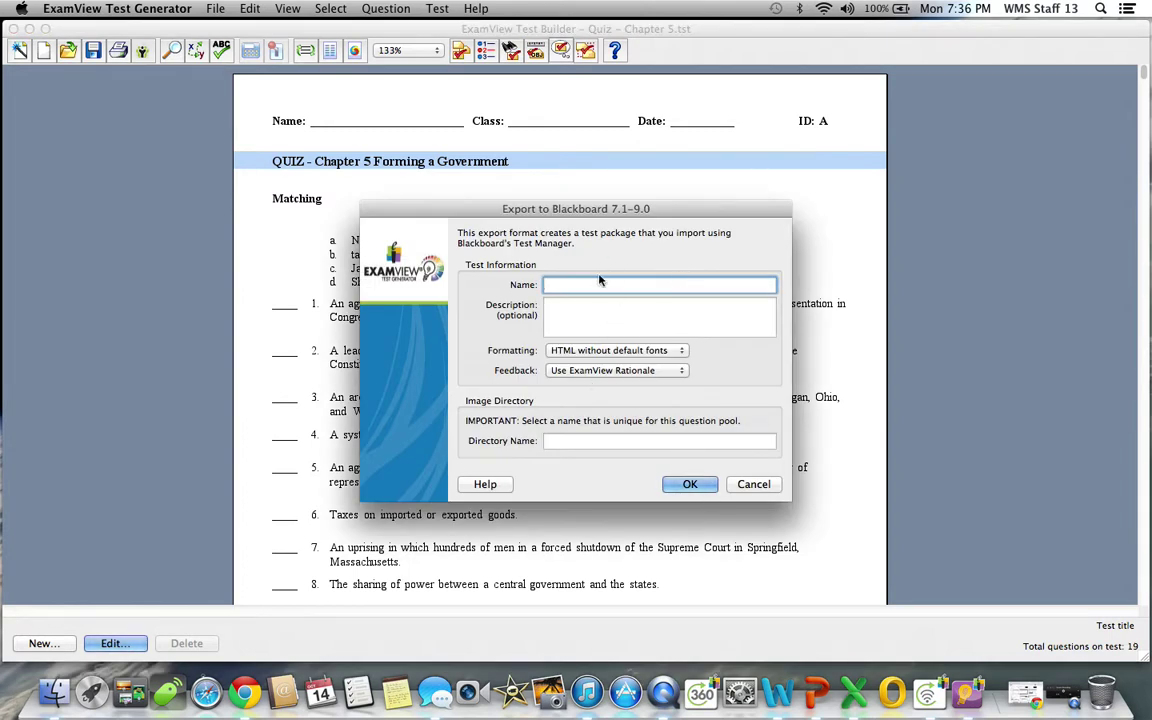
Name the export 'Ch 5 Quiz' with image directory 'Ch. 5 Quiz' and confirm.
text(Ch 5 Quiz)
click(587, 441)
text(Ch. 5)
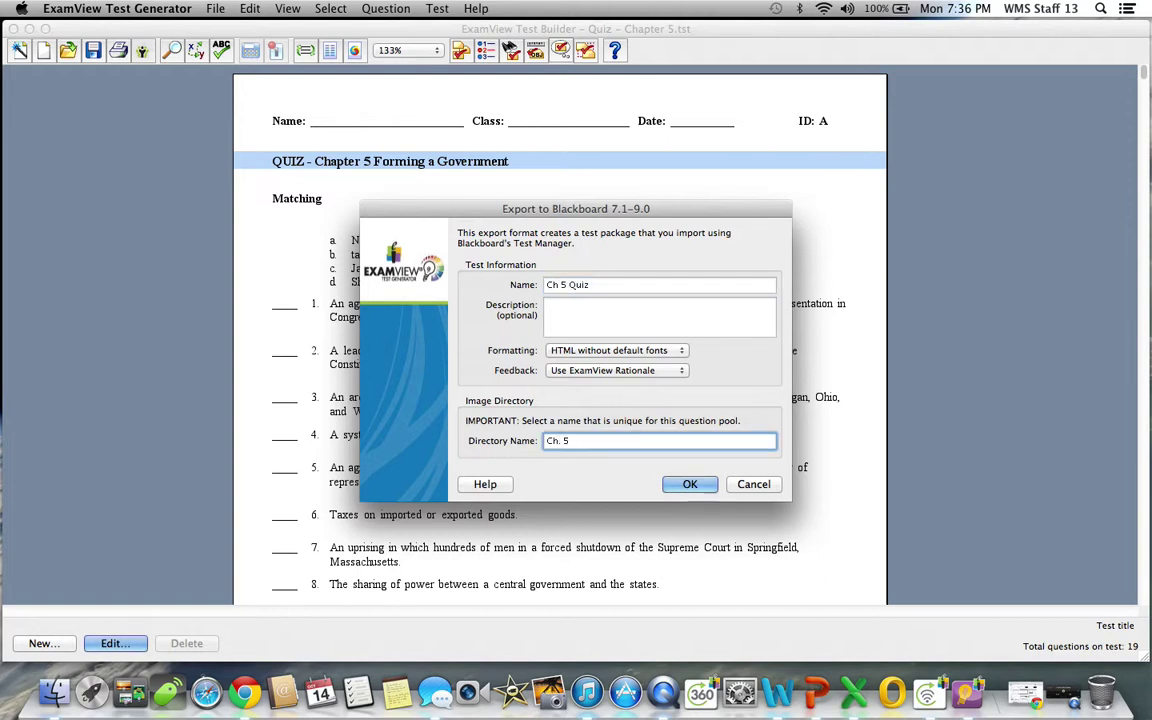
text( Quiz)
click(690, 484)
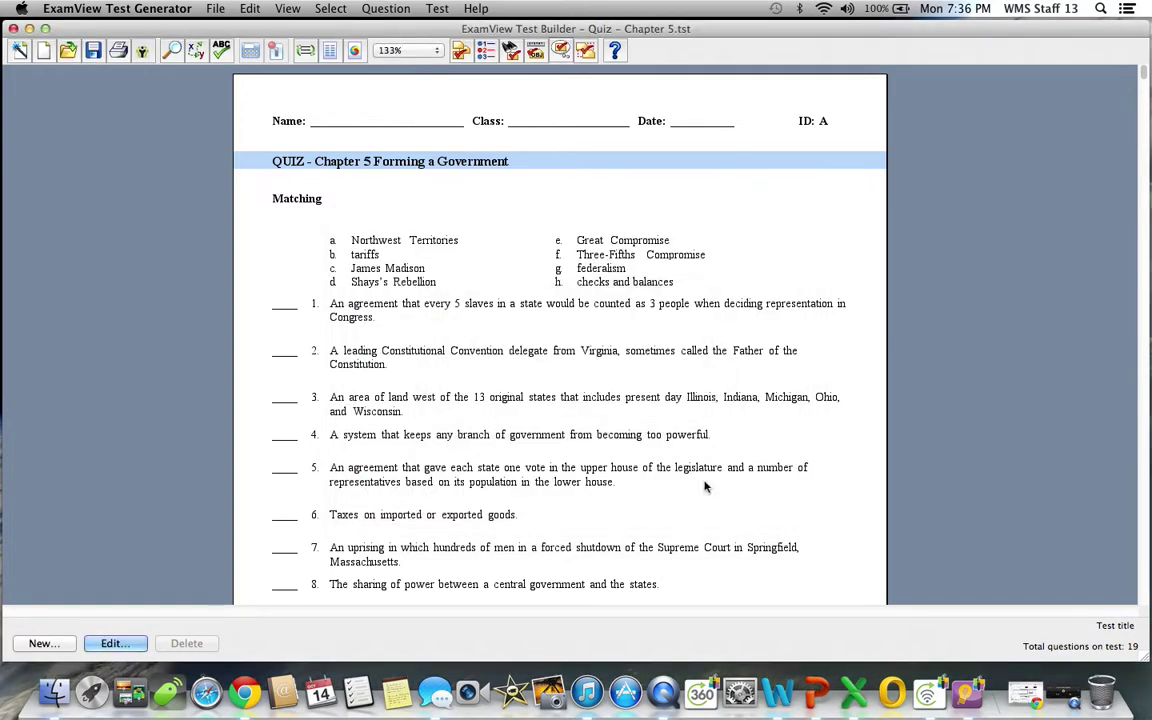
Minimize ExamView and Chrome, check Chapter 5 Quiz.zip on the desktop, then return to Chrome.
click(29, 29)
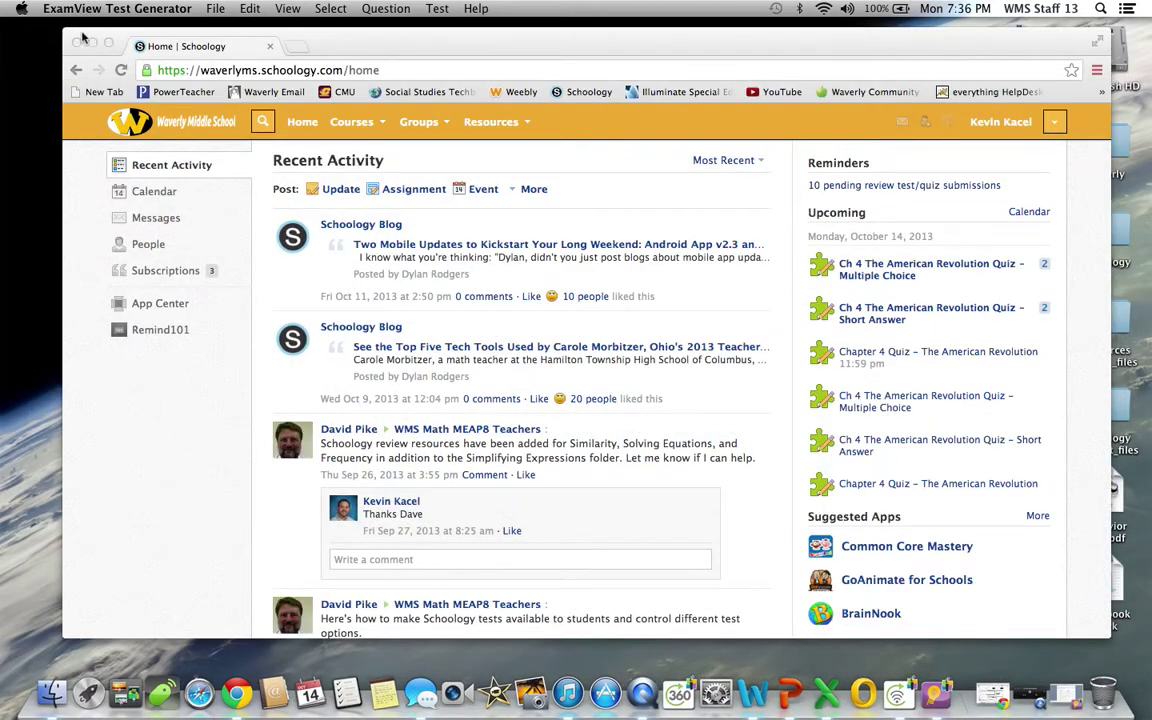
click(93, 44)
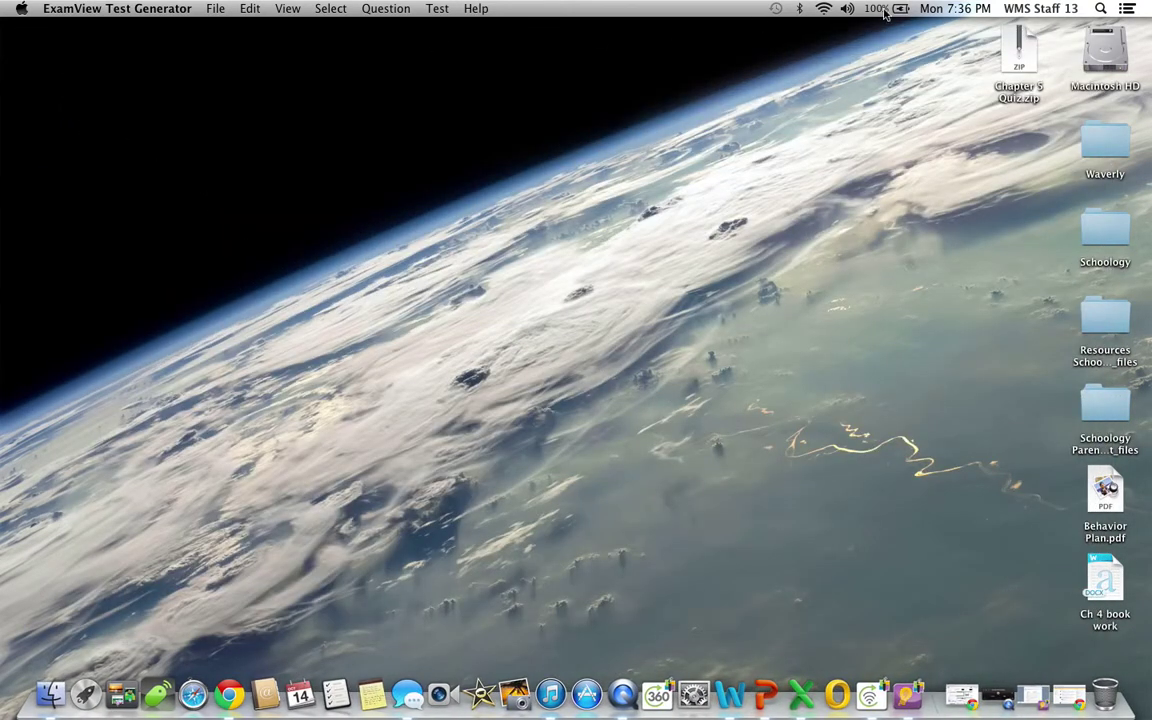
click(1040, 88)
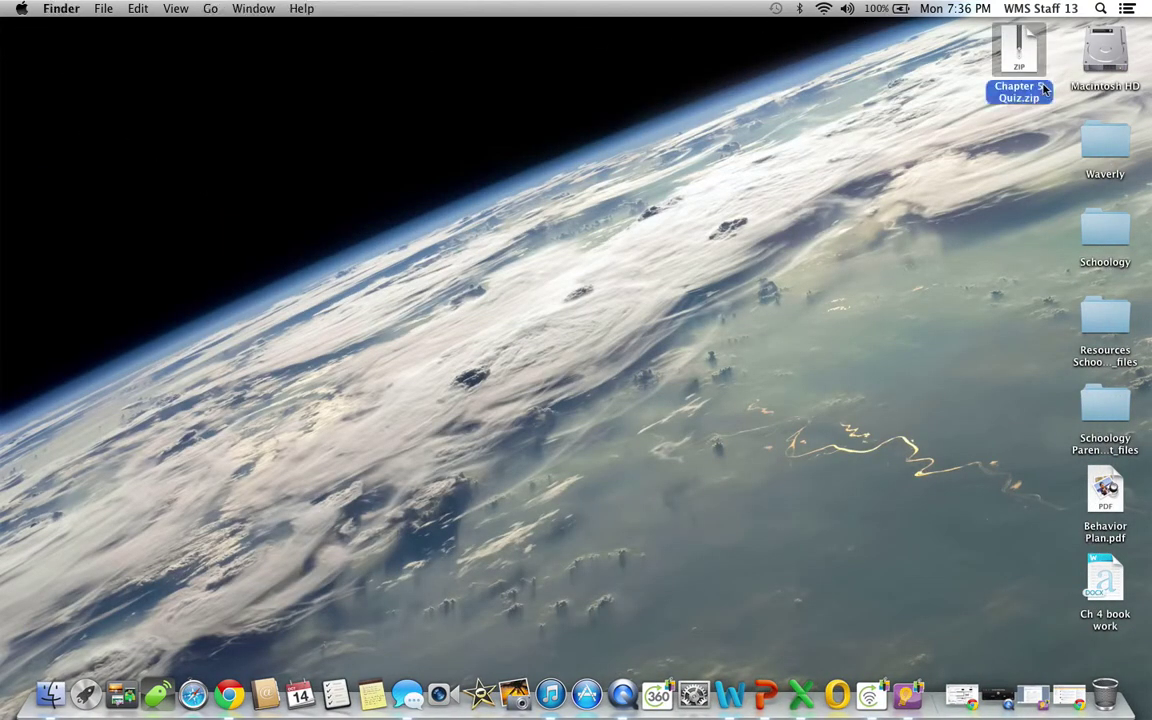
click(930, 163)
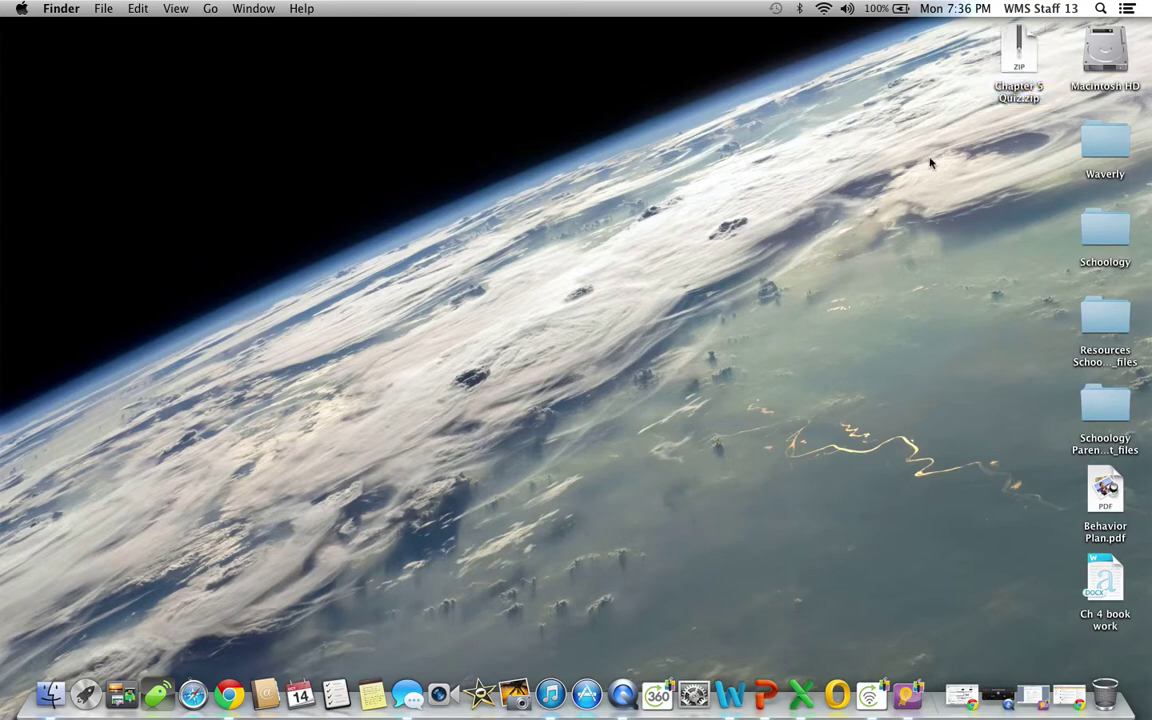
click(1065, 697)
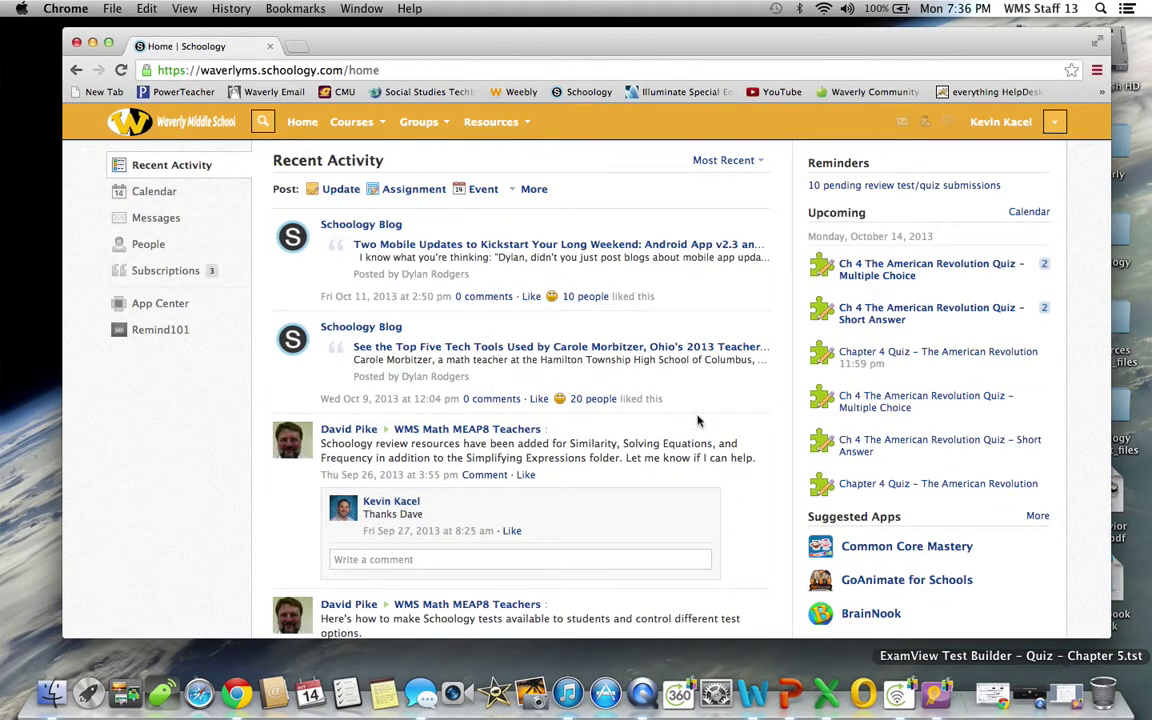
Go to History 8B-A: Section 1 from the course list and show its Tests/Quizzes page.
click(385, 125)
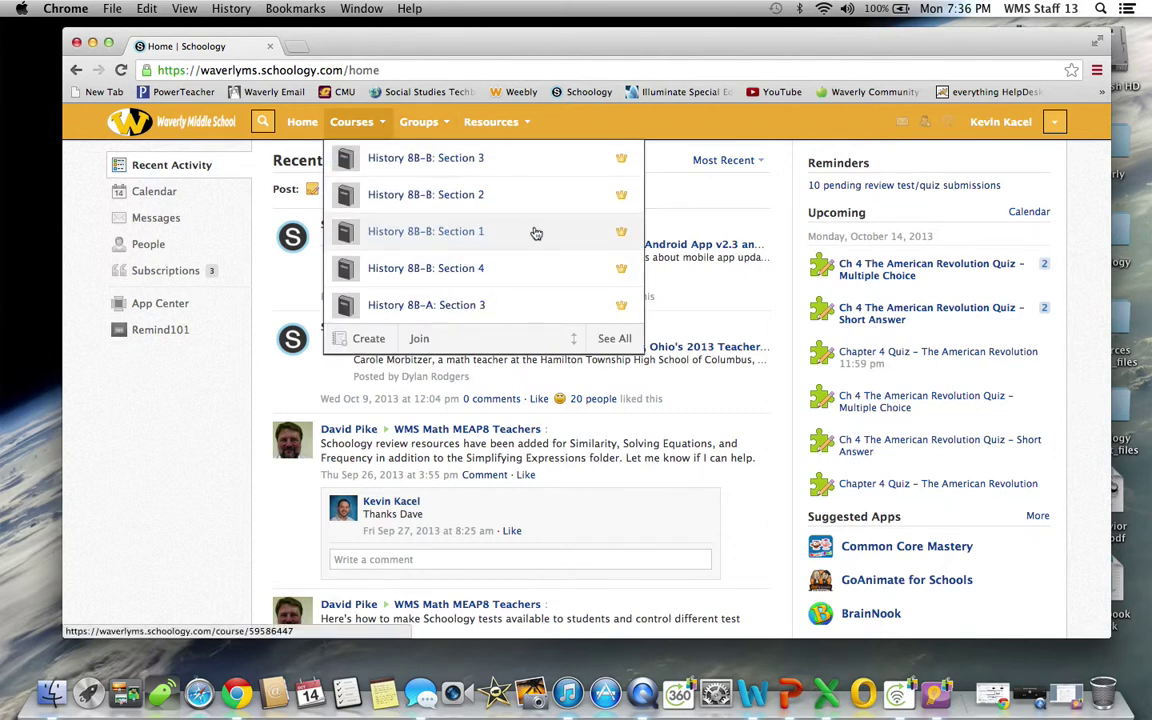
scroll(480, 262, down, 5)
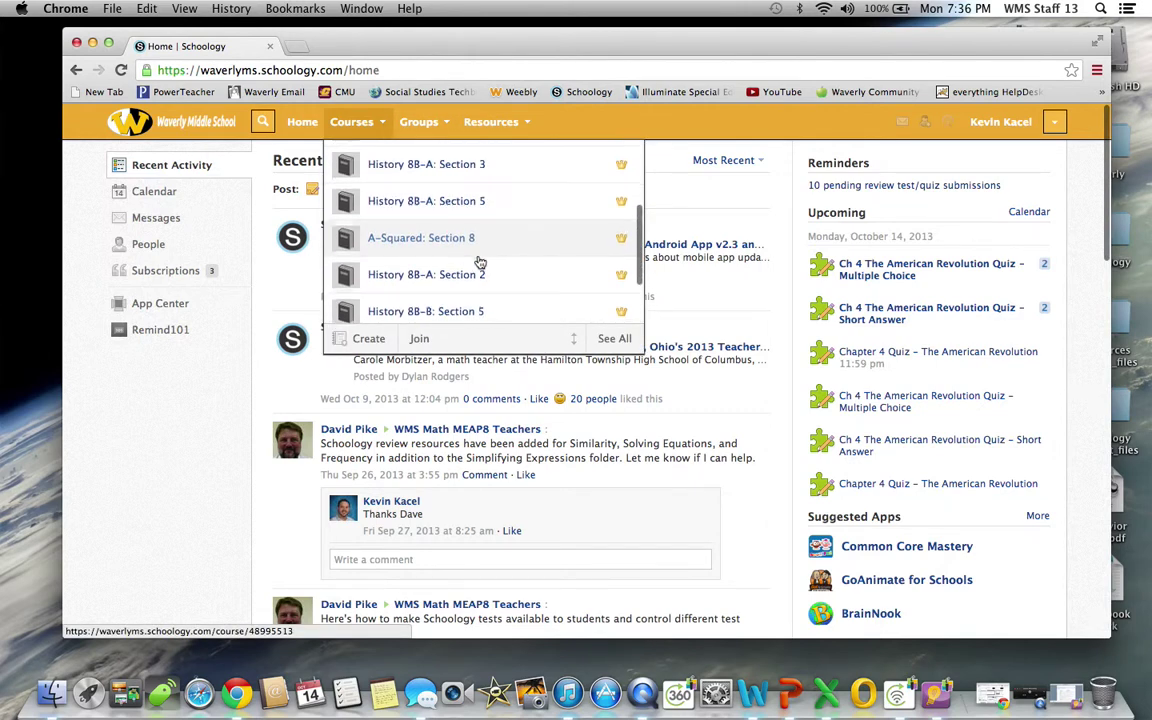
scroll(480, 262, down, 3)
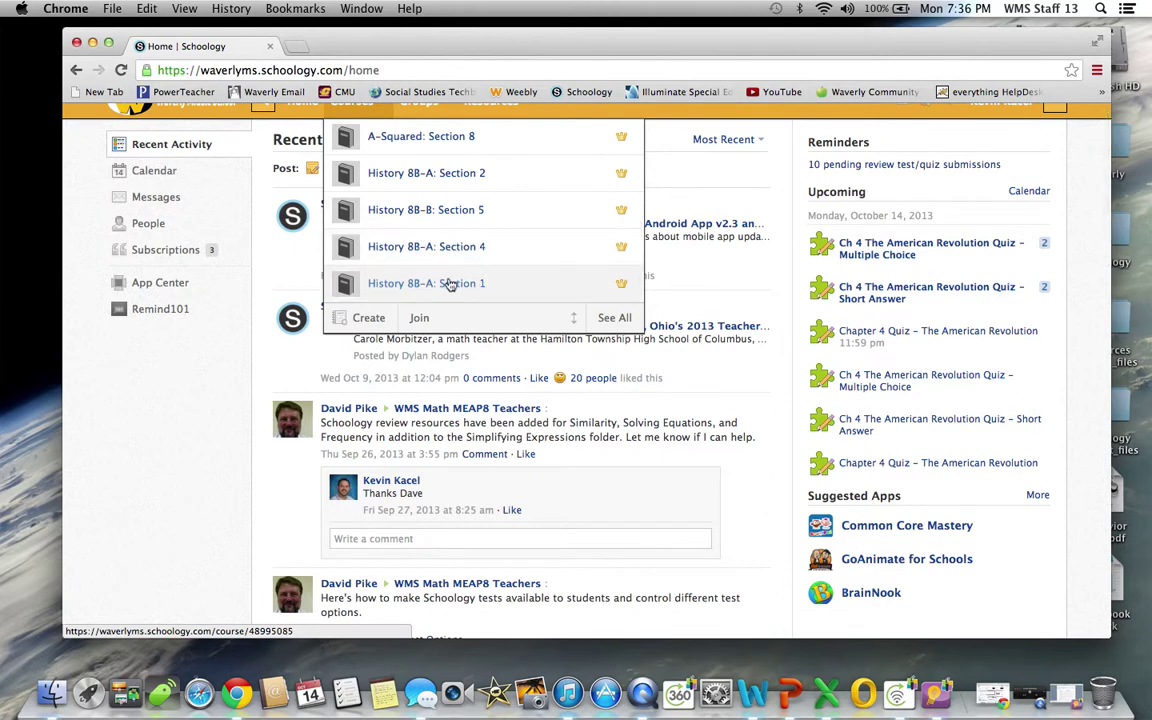
click(450, 285)
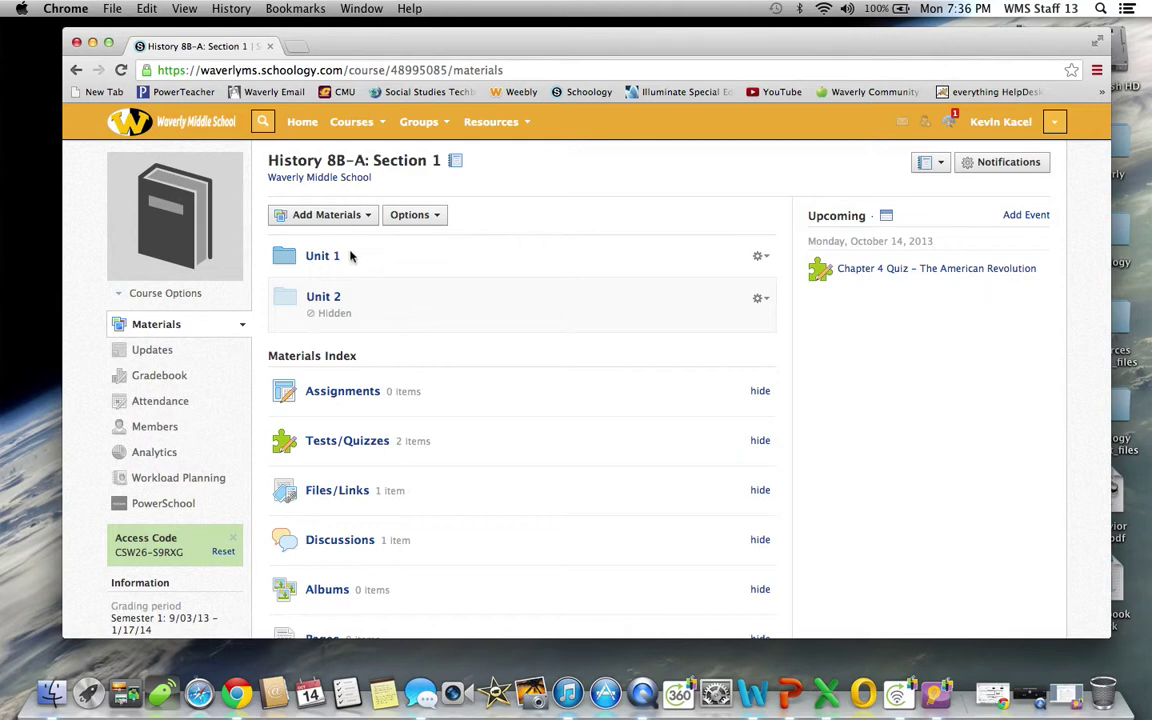
click(355, 450)
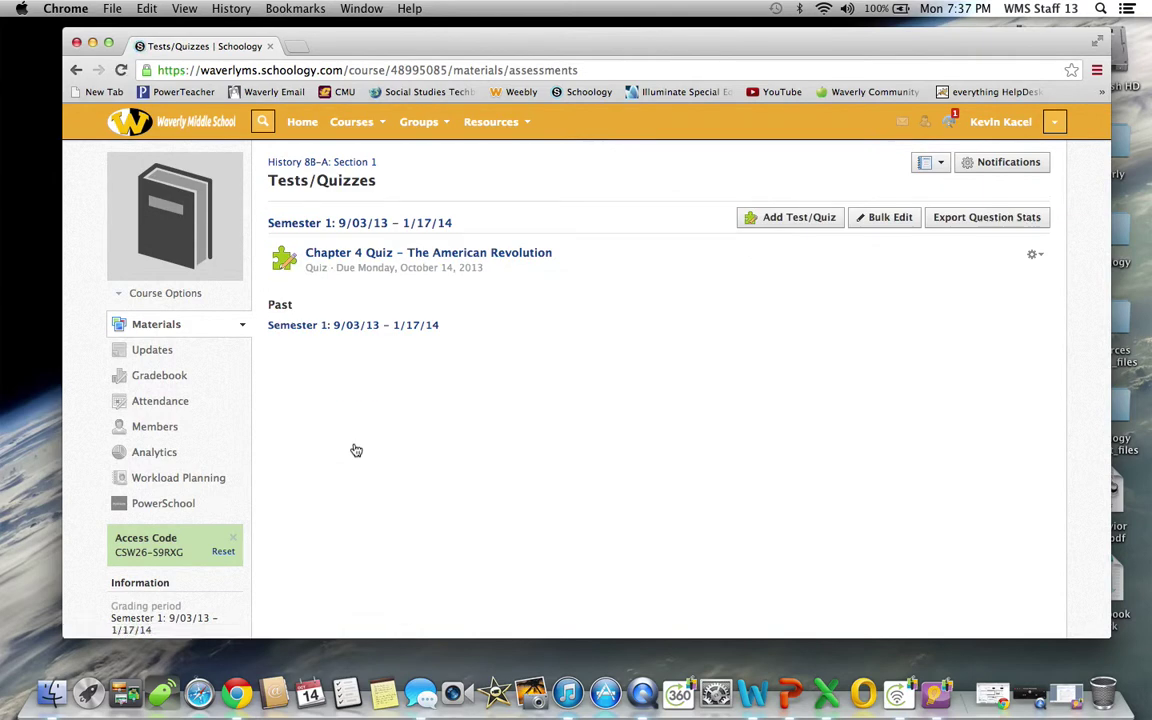
Create 'Chapter 5 Quiz' due 10/15/13, worth 25 points, in the Quiz category with grade statistics on.
click(811, 225)
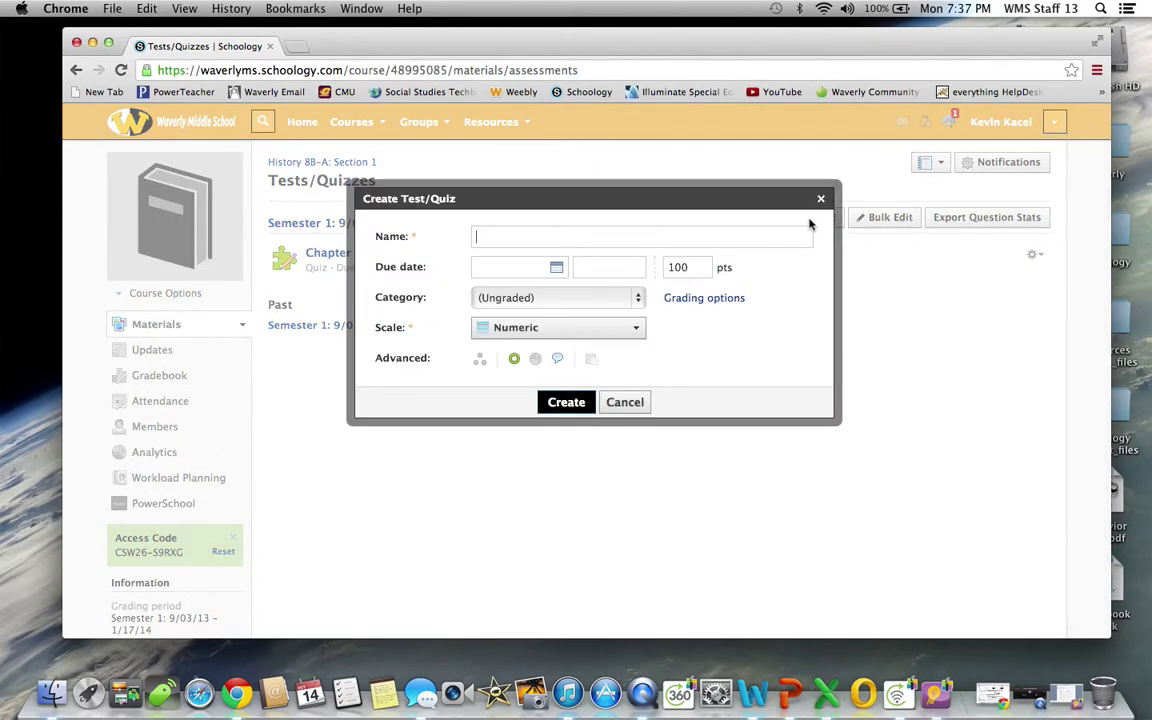
text(Chapter 5)
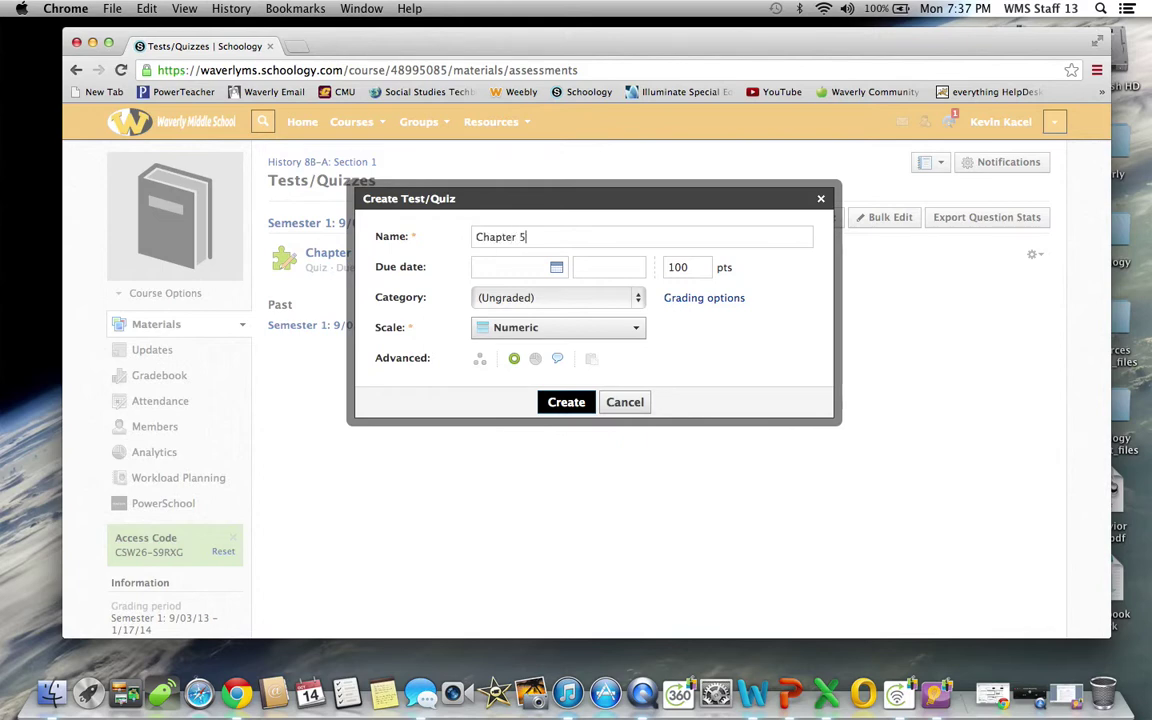
text( Quiz)
click(559, 267)
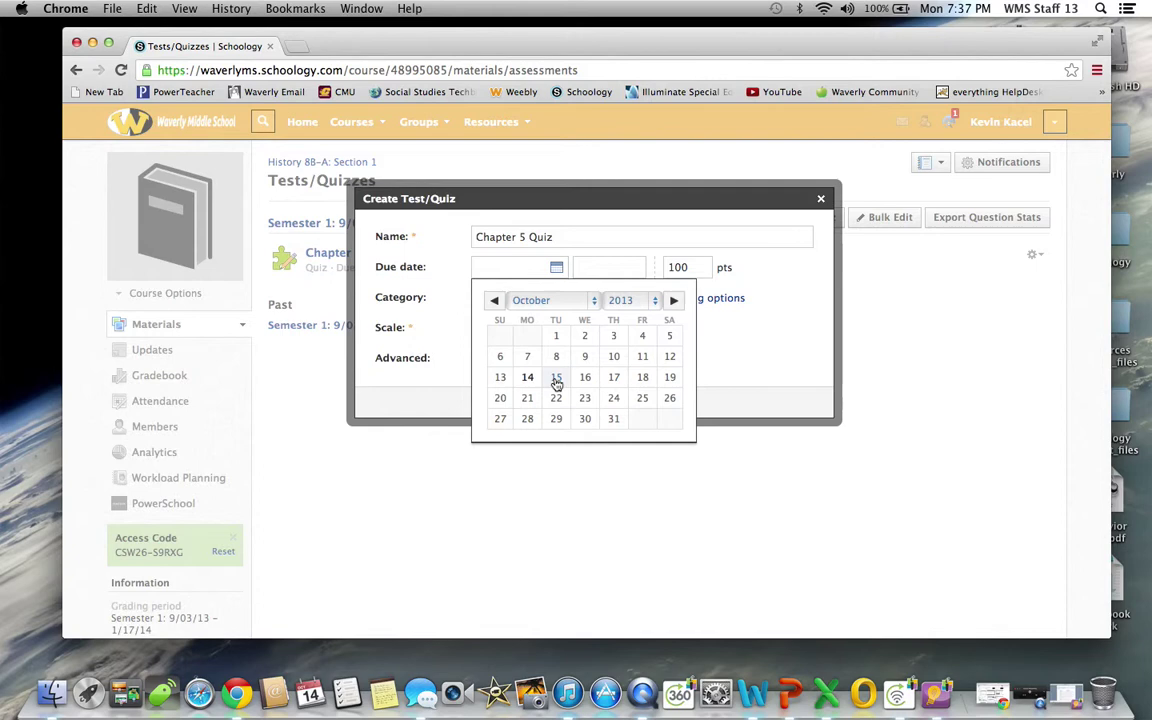
click(556, 378)
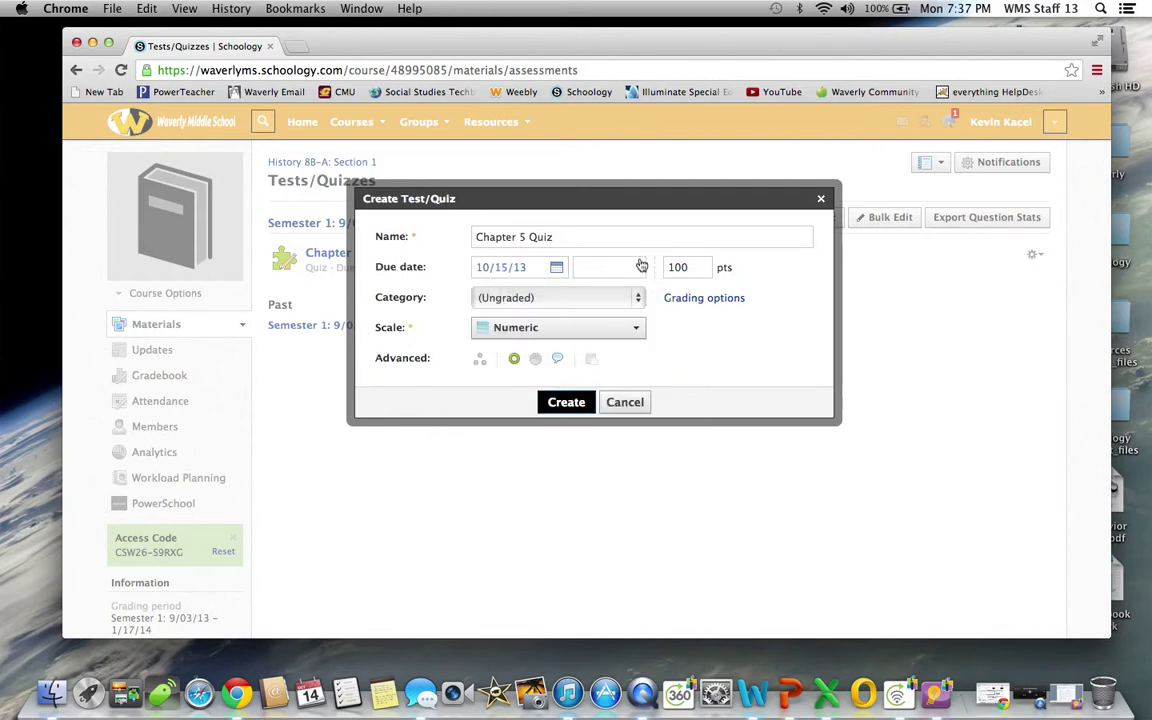
double_click(688, 268)
text(25)
click(552, 298)
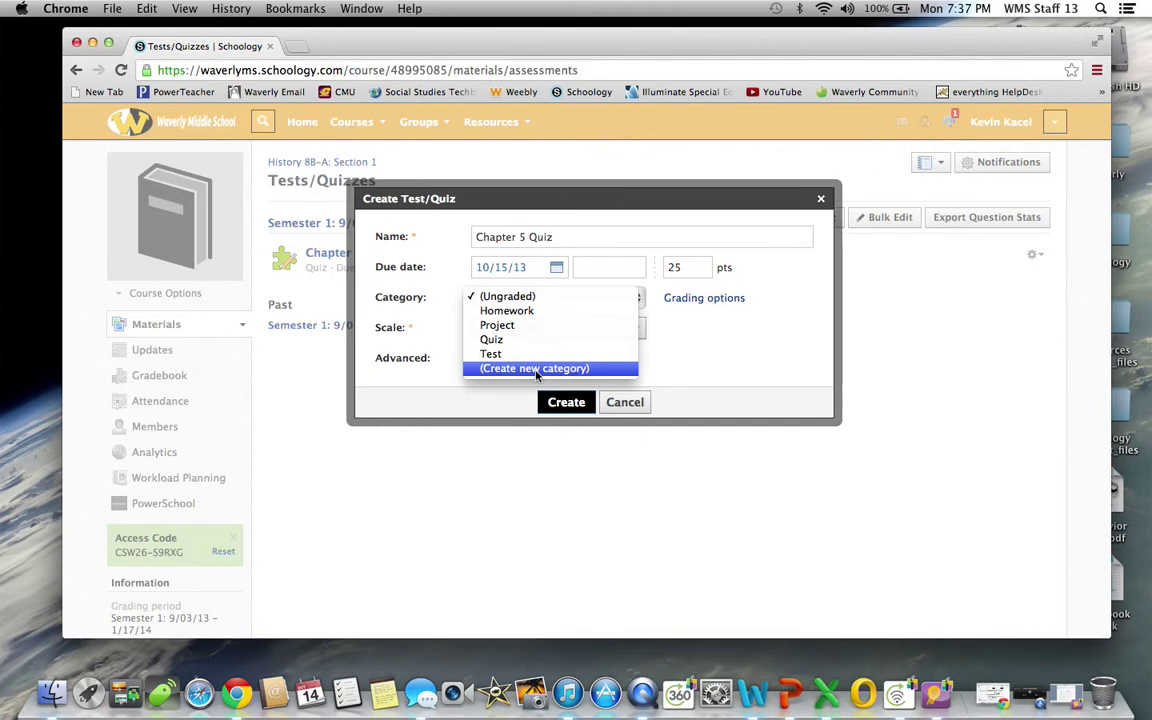
click(511, 341)
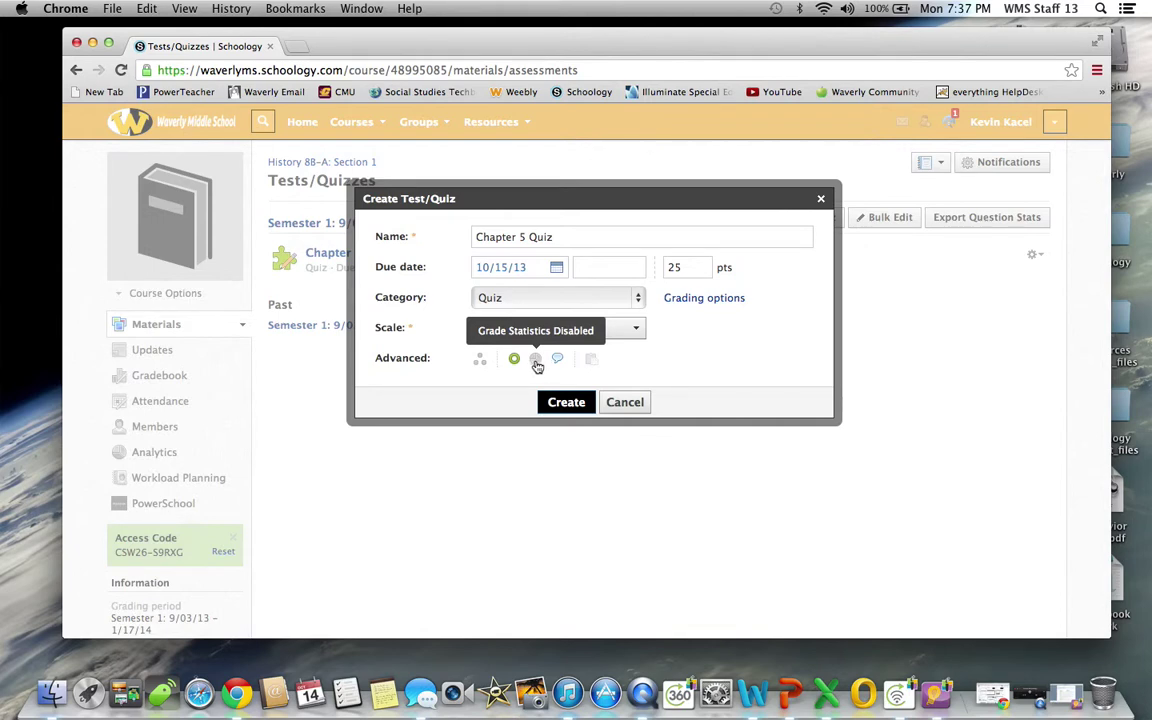
click(537, 364)
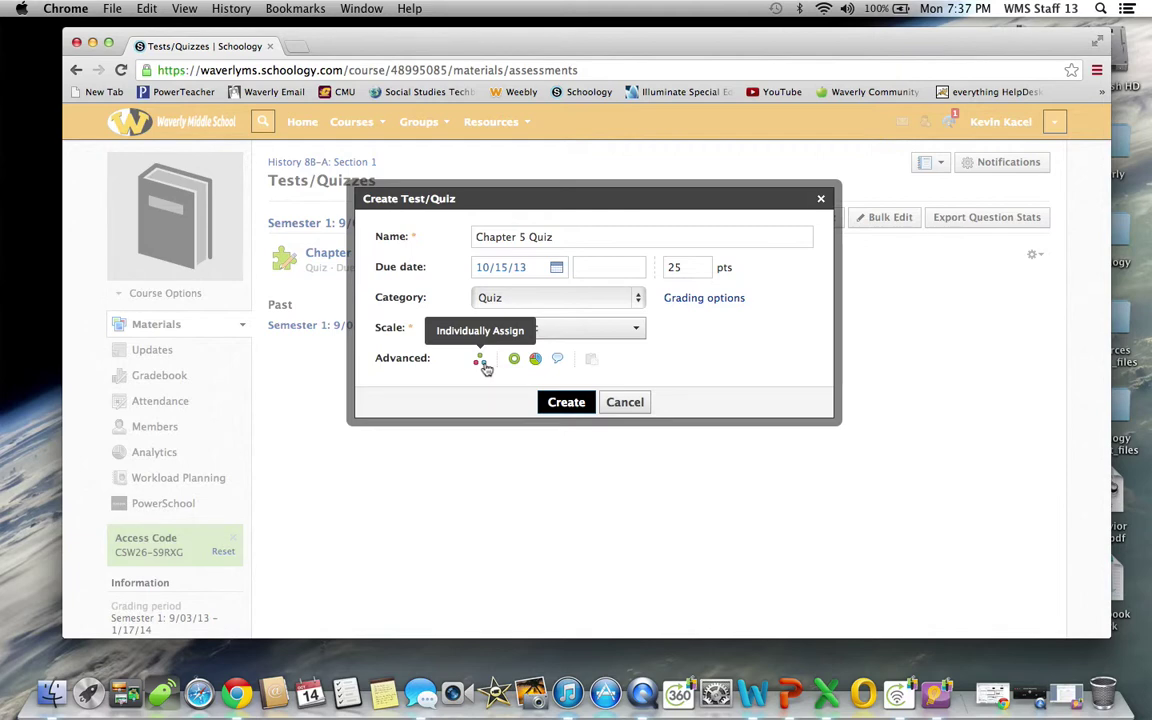
click(566, 403)
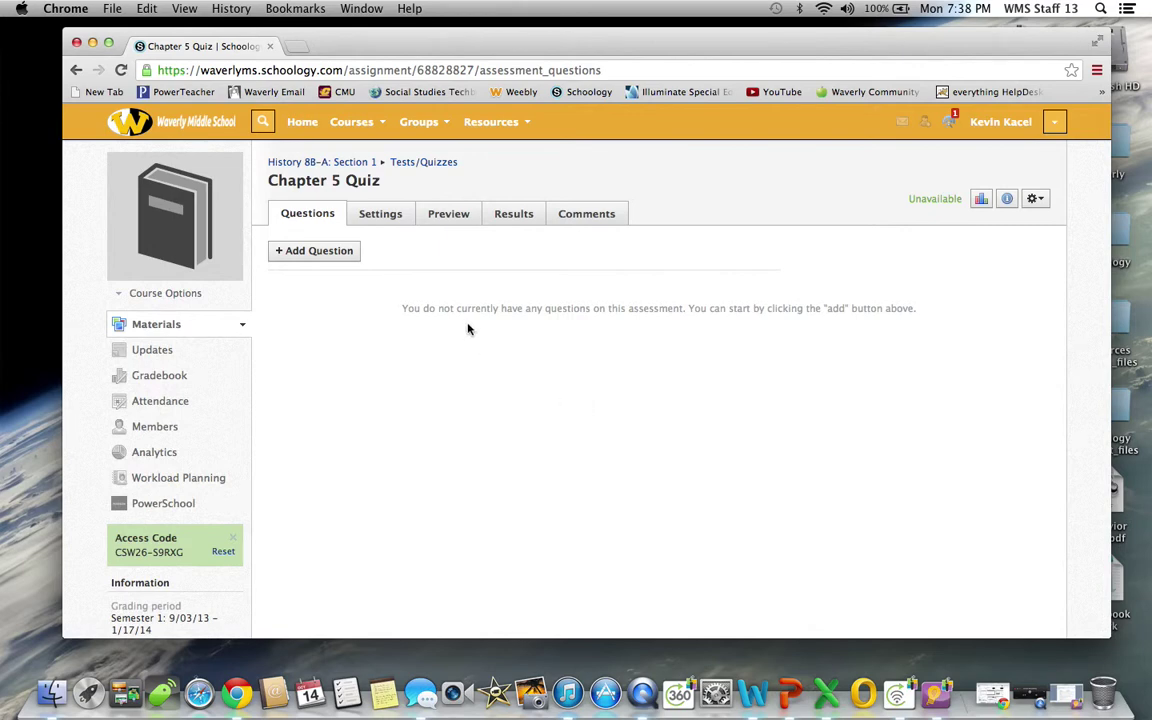
Import the Desktop's Chapter 5 Quiz.zip in Blackboard 7.1–9.0 format, adding 12 questions.
click(302, 256)
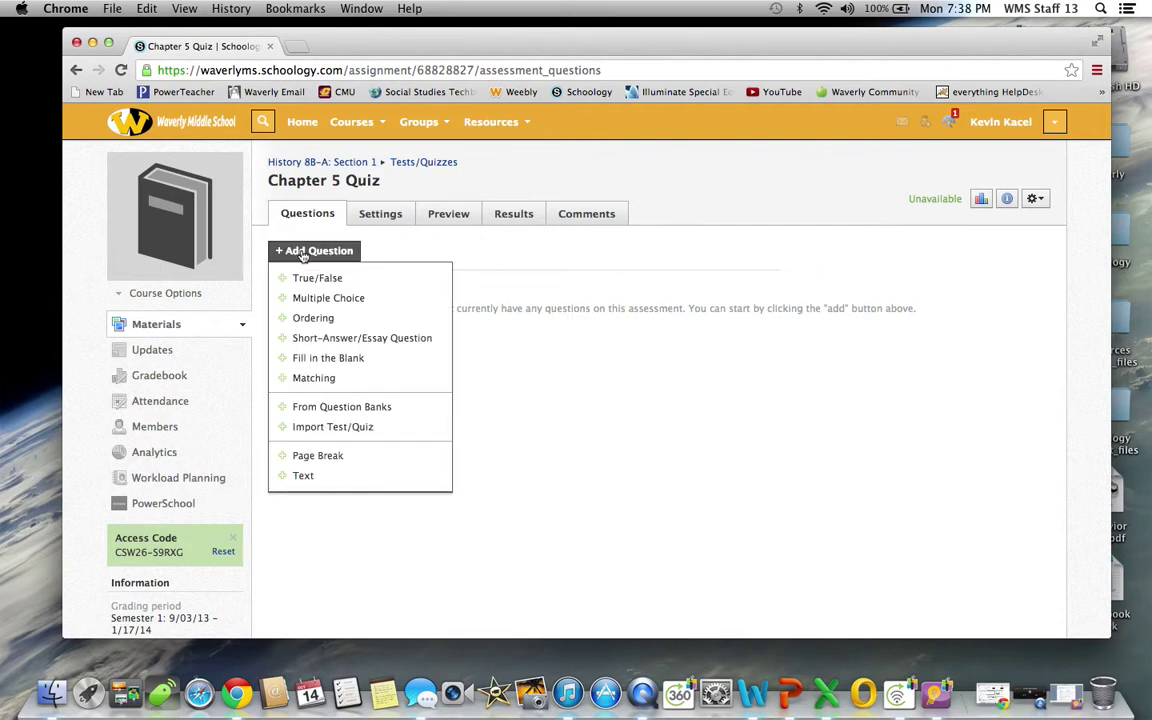
click(314, 428)
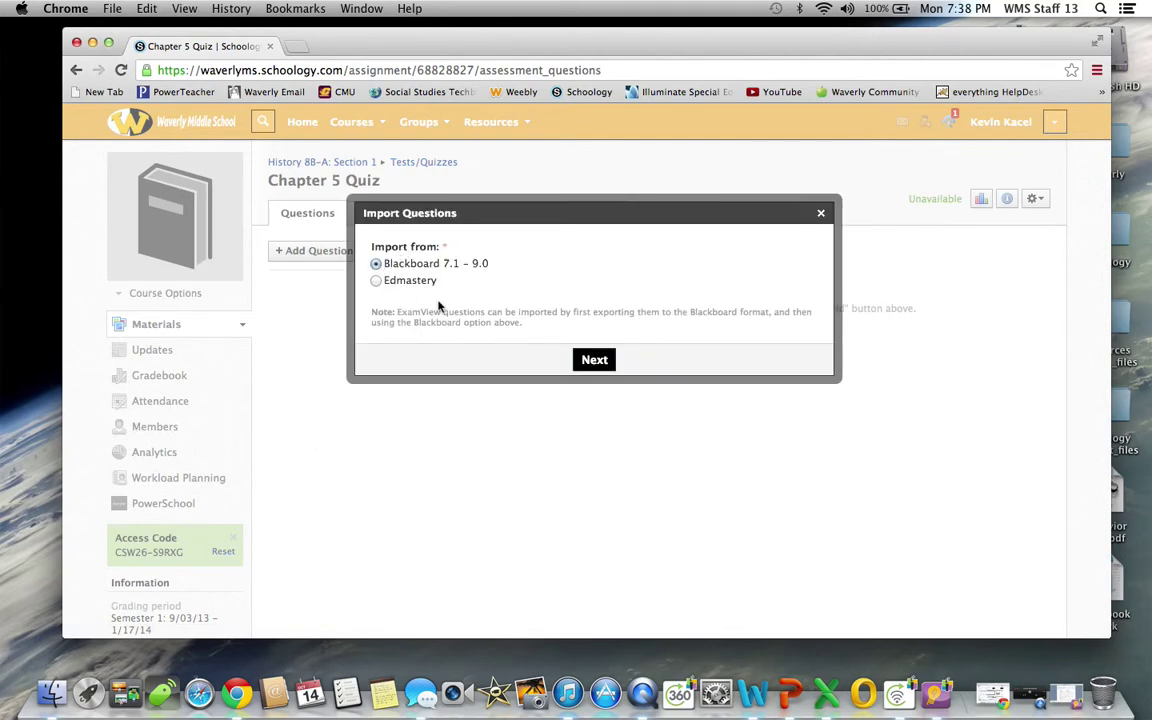
click(595, 359)
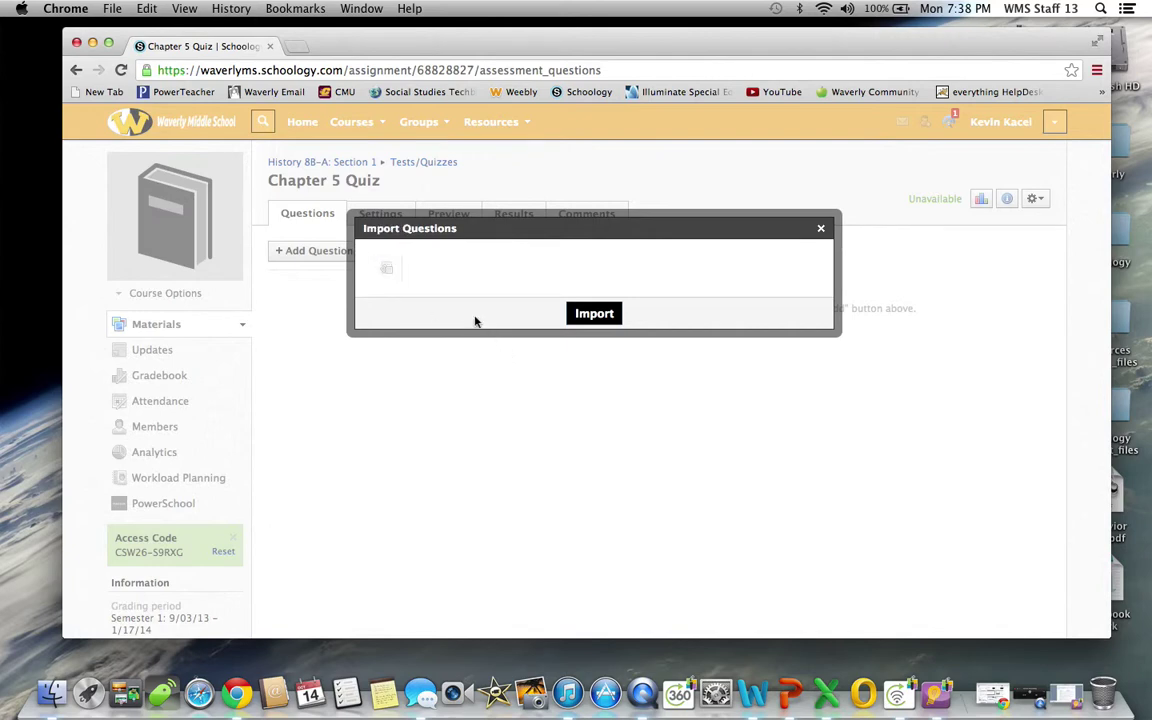
click(387, 270)
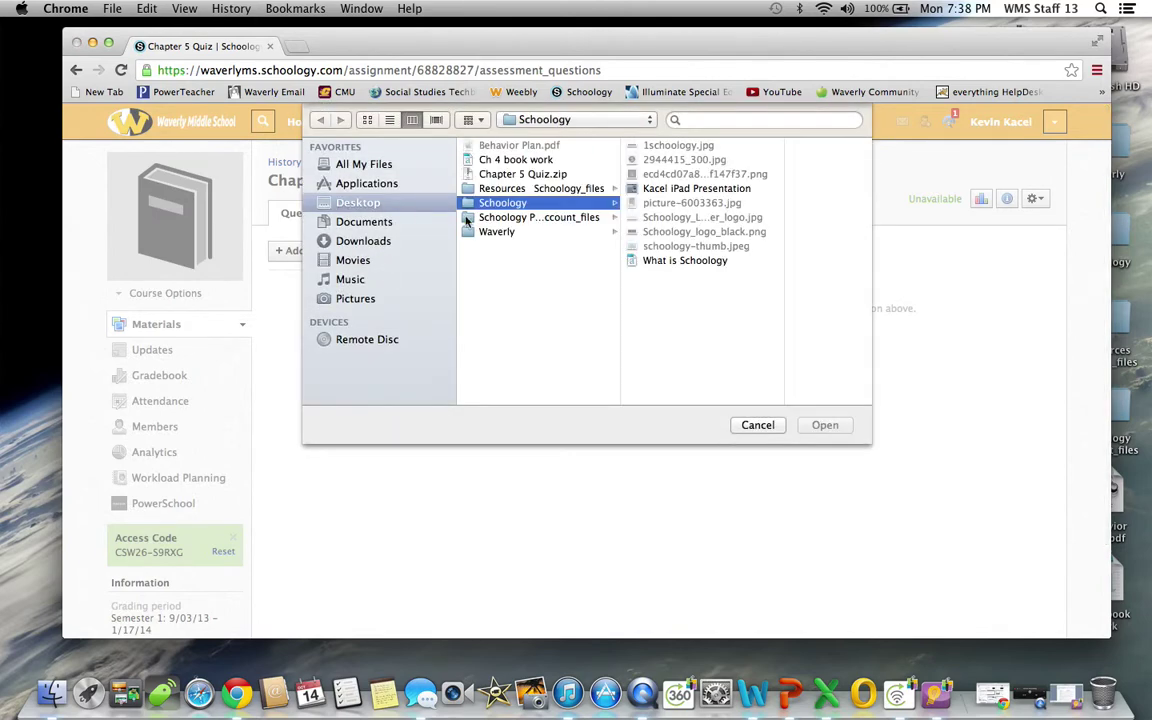
click(380, 210)
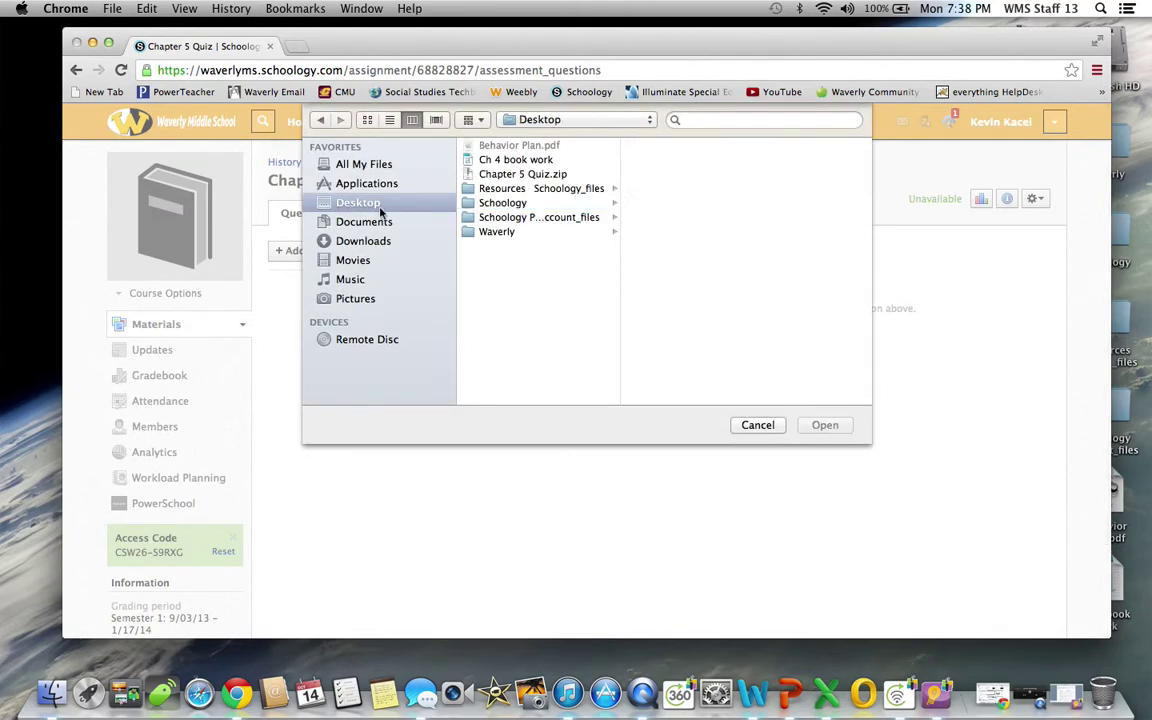
click(492, 174)
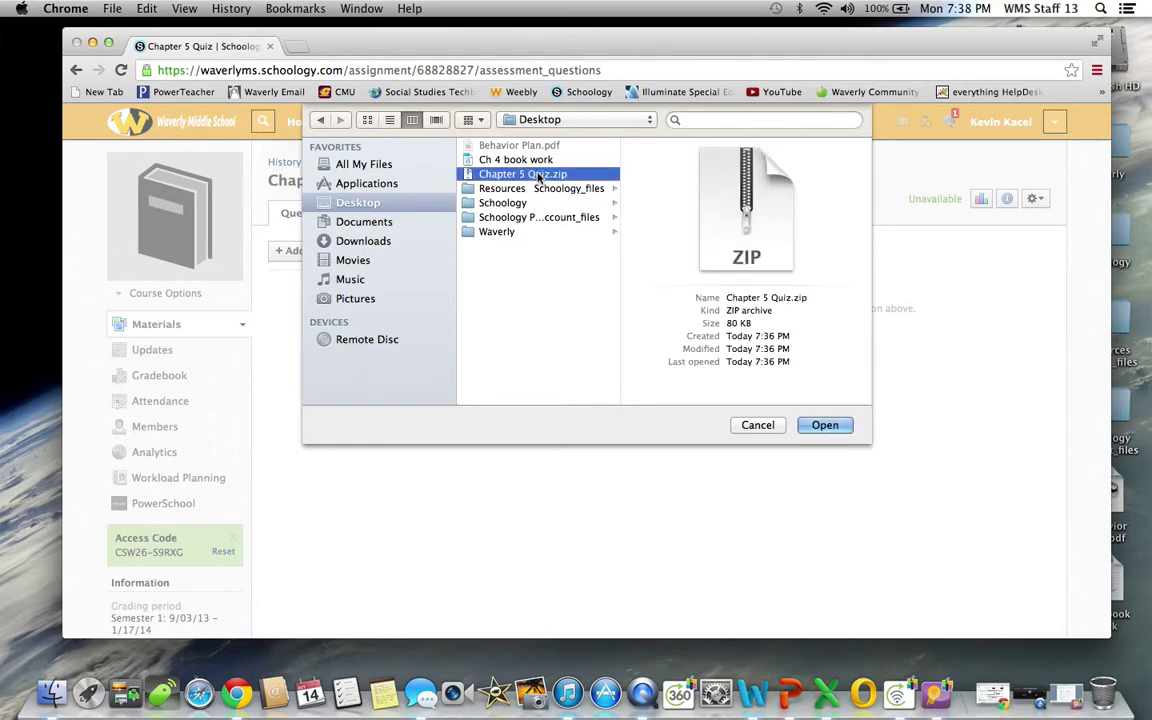
click(823, 428)
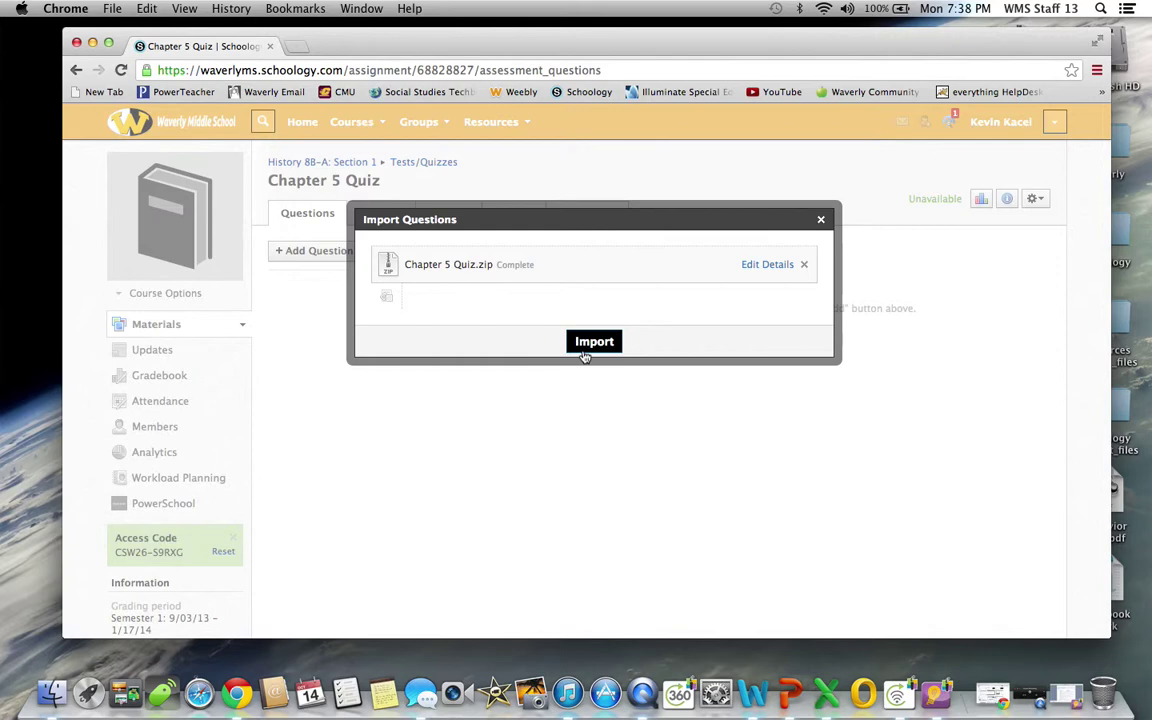
click(586, 347)
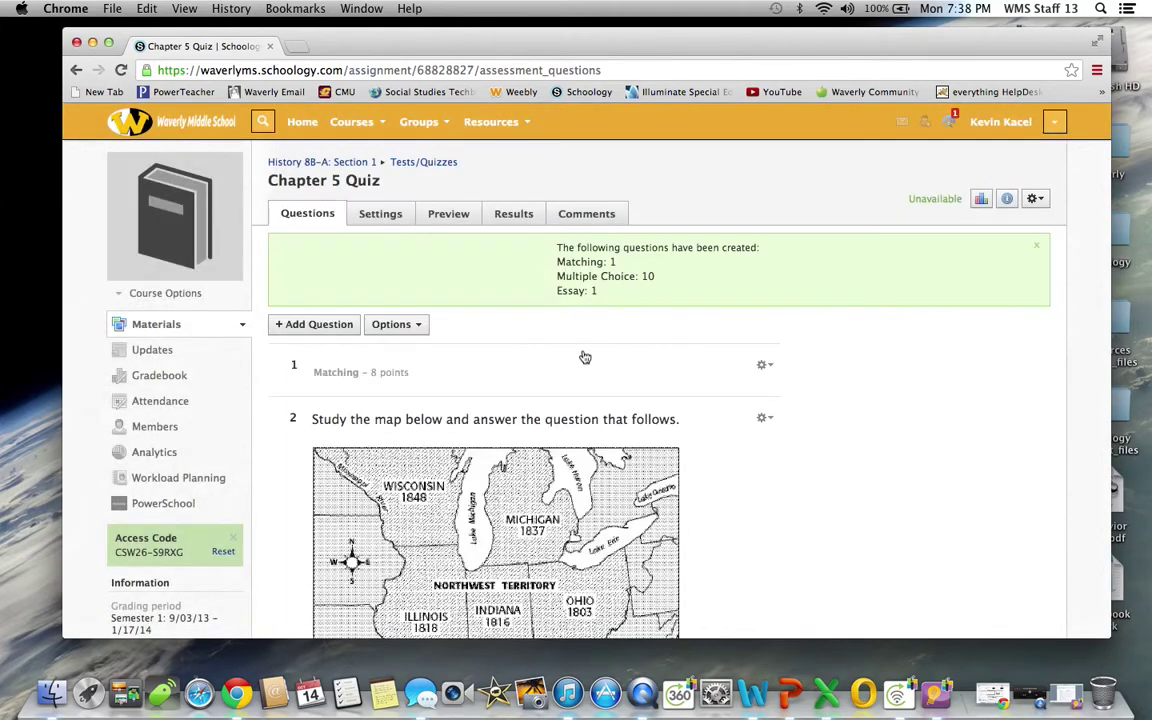
scroll(585, 357, down, 5)
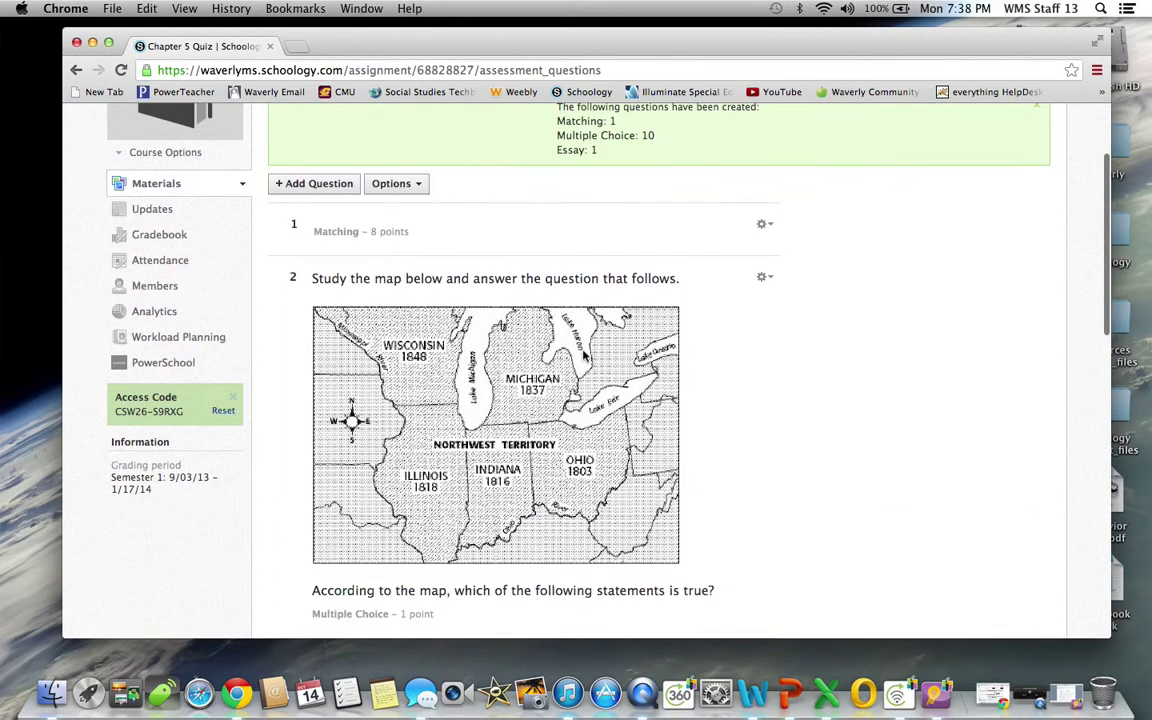
scroll(585, 357, down, 10)
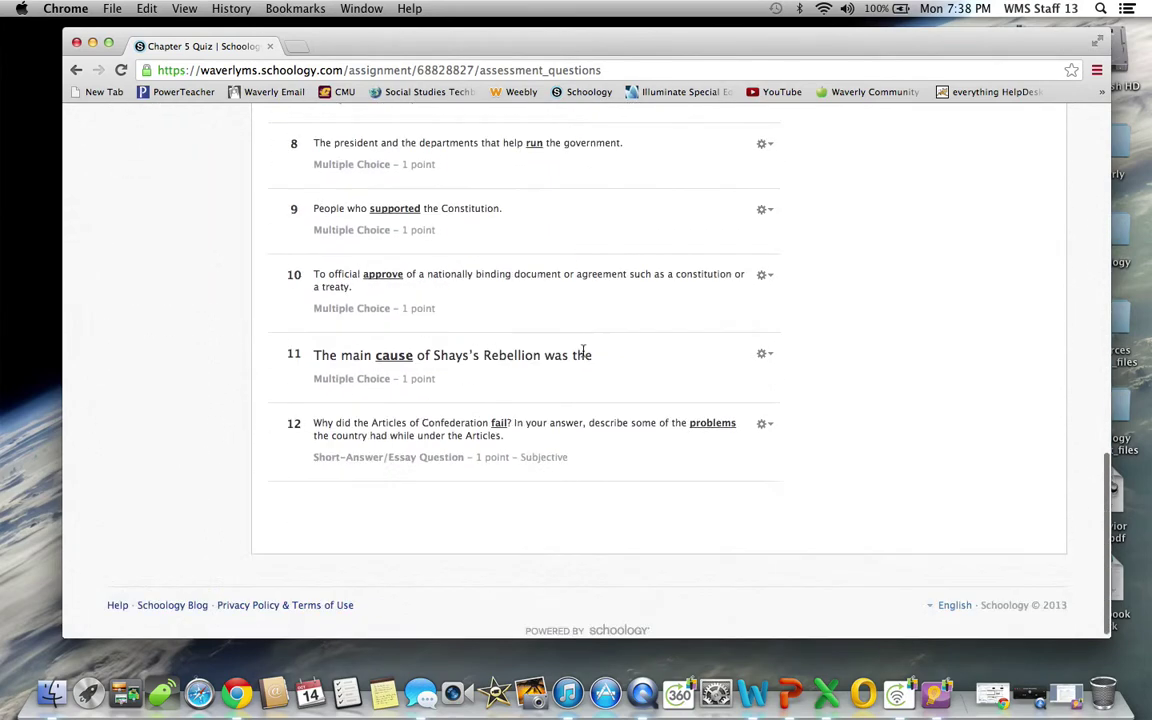
scroll(583, 350, up, 3)
scroll(583, 350, down, 2)
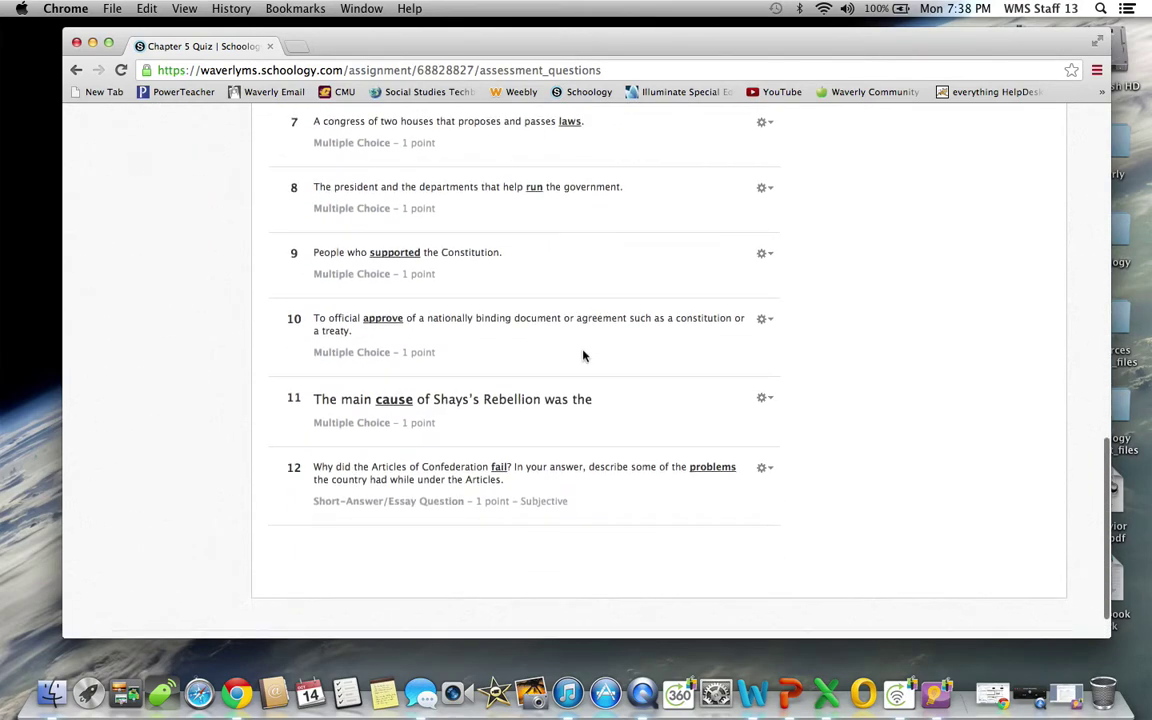
scroll(583, 350, up, 5)
scroll(583, 350, up, 7)
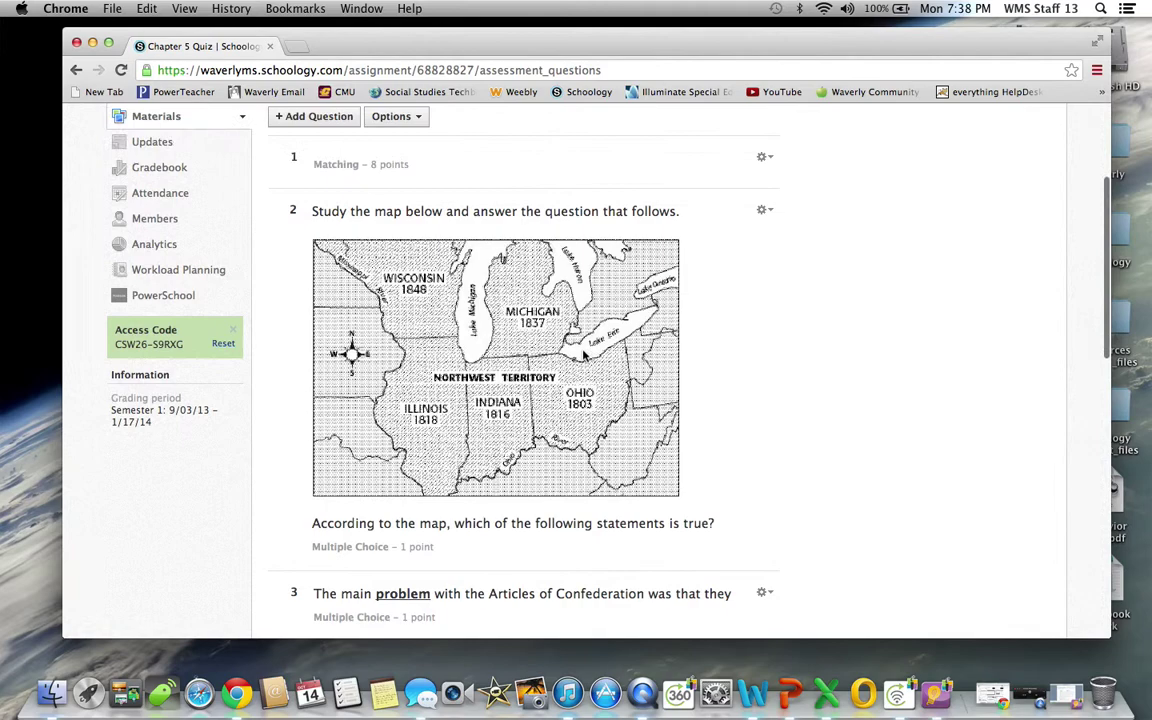
scroll(585, 356, down, 1)
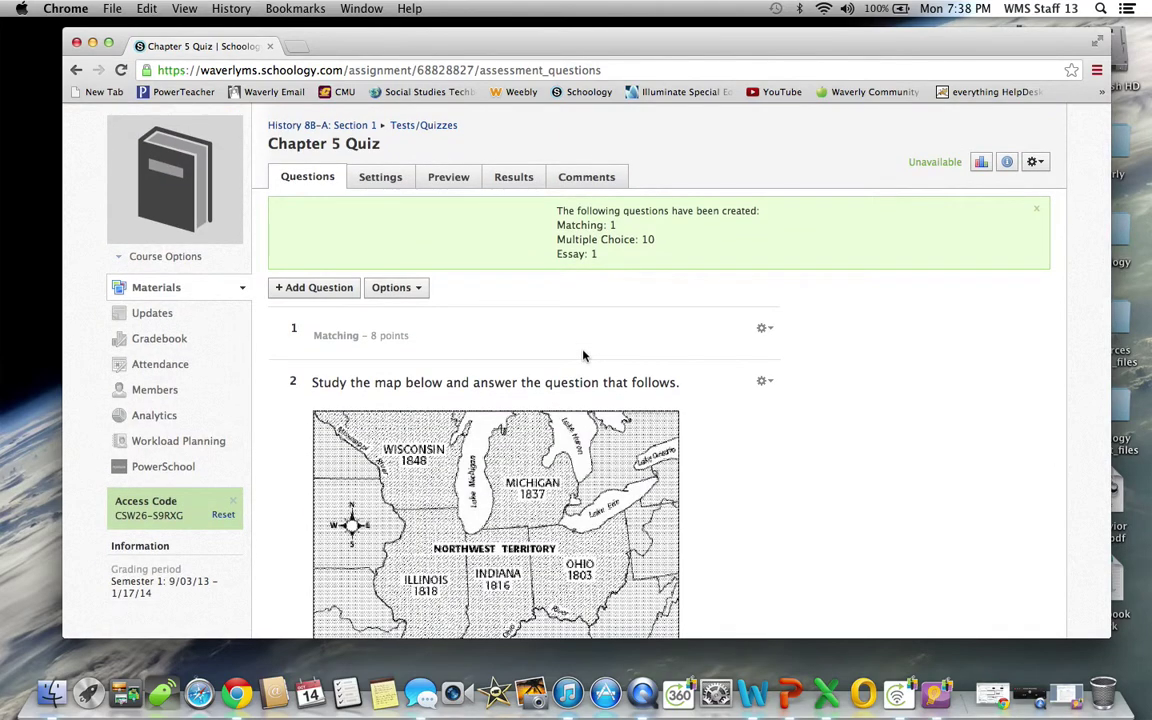
Run the student preview of Chapter 5 Quiz, scroll through its questions, then leave for Settings.
click(455, 180)
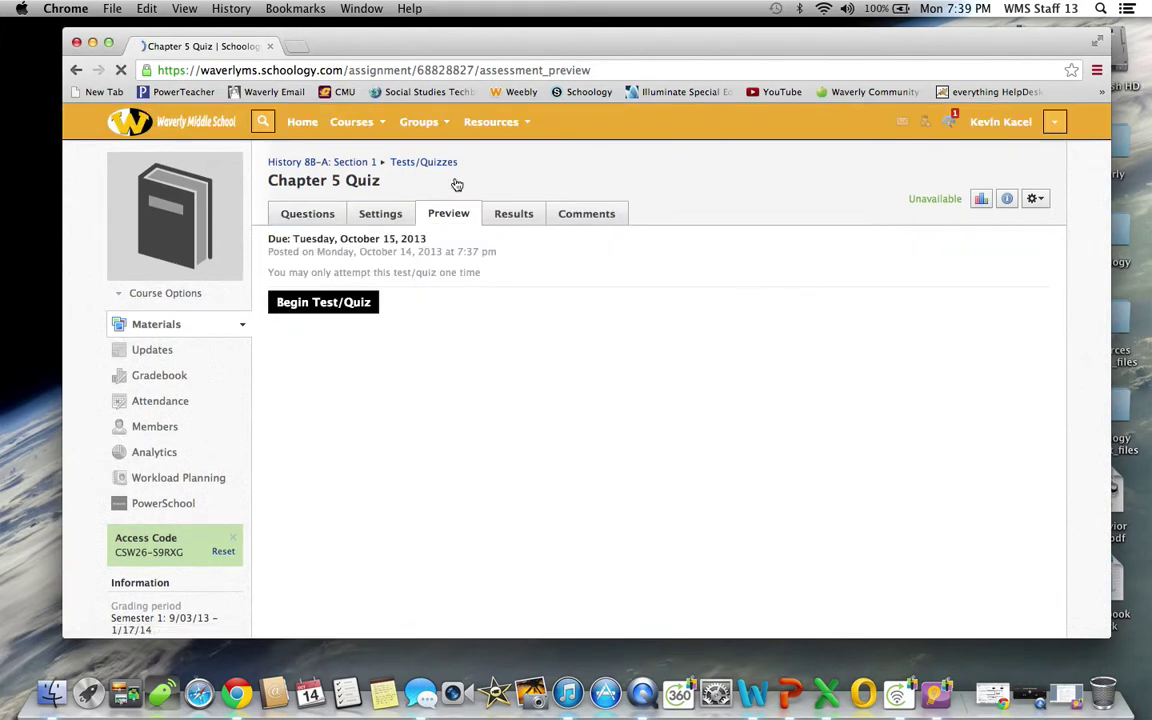
click(315, 304)
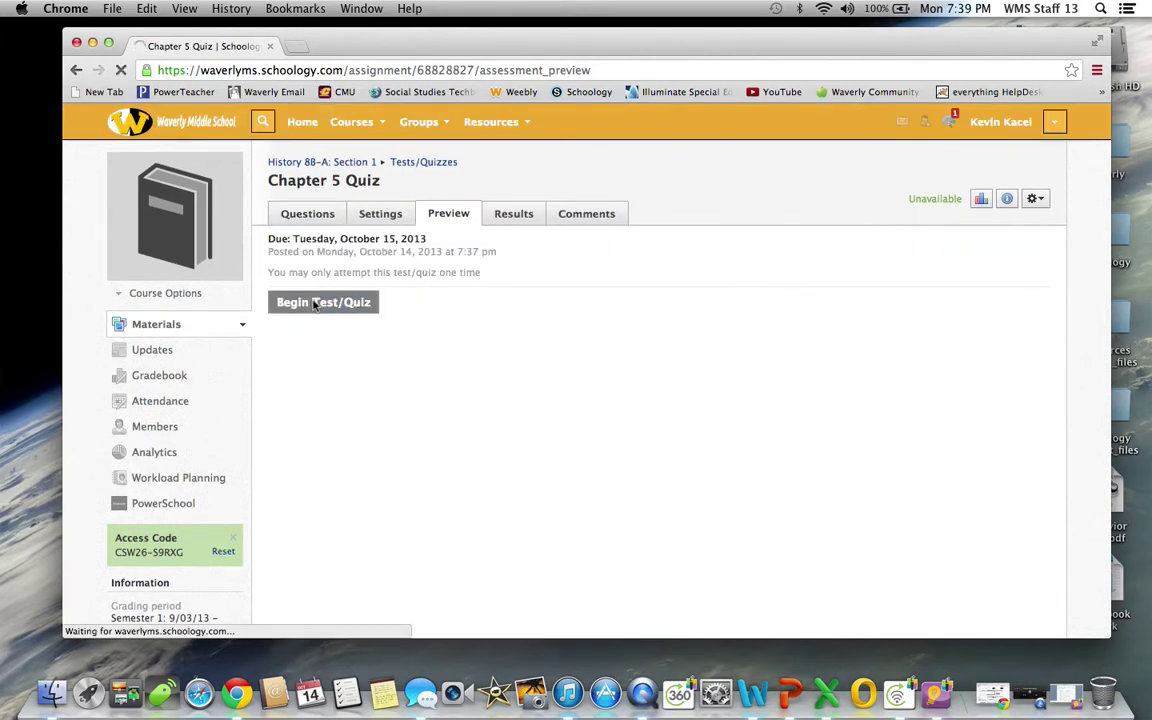
scroll(313, 305, down, 1)
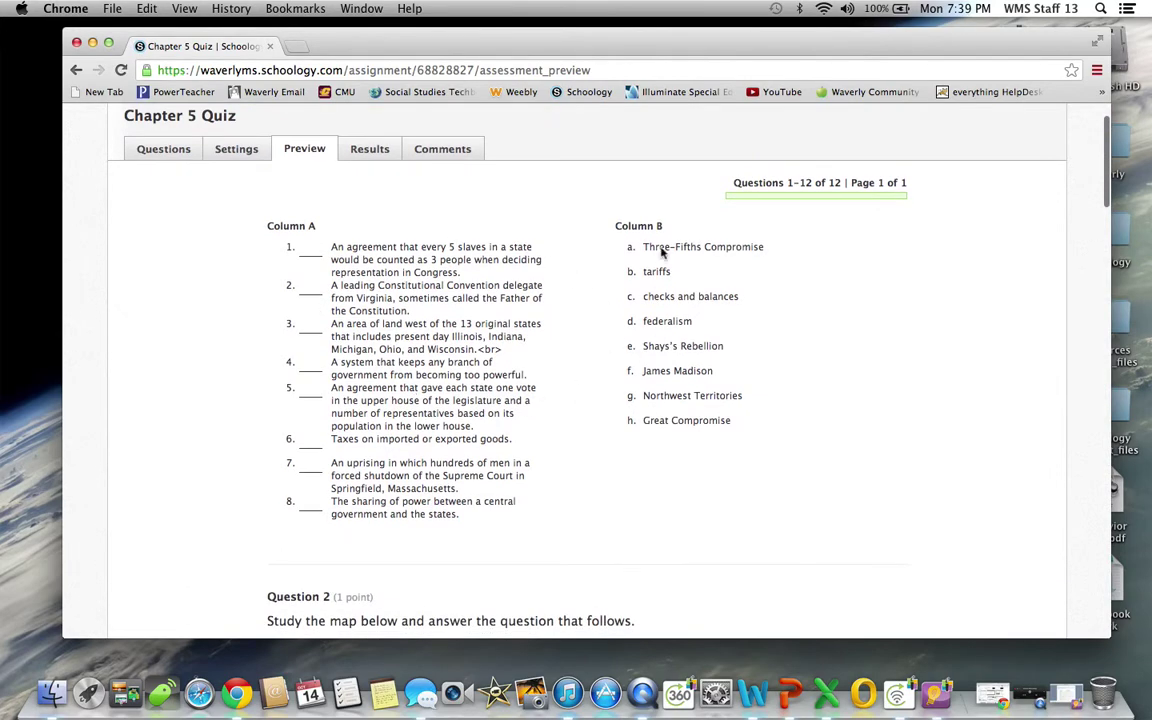
scroll(471, 545, down, 10)
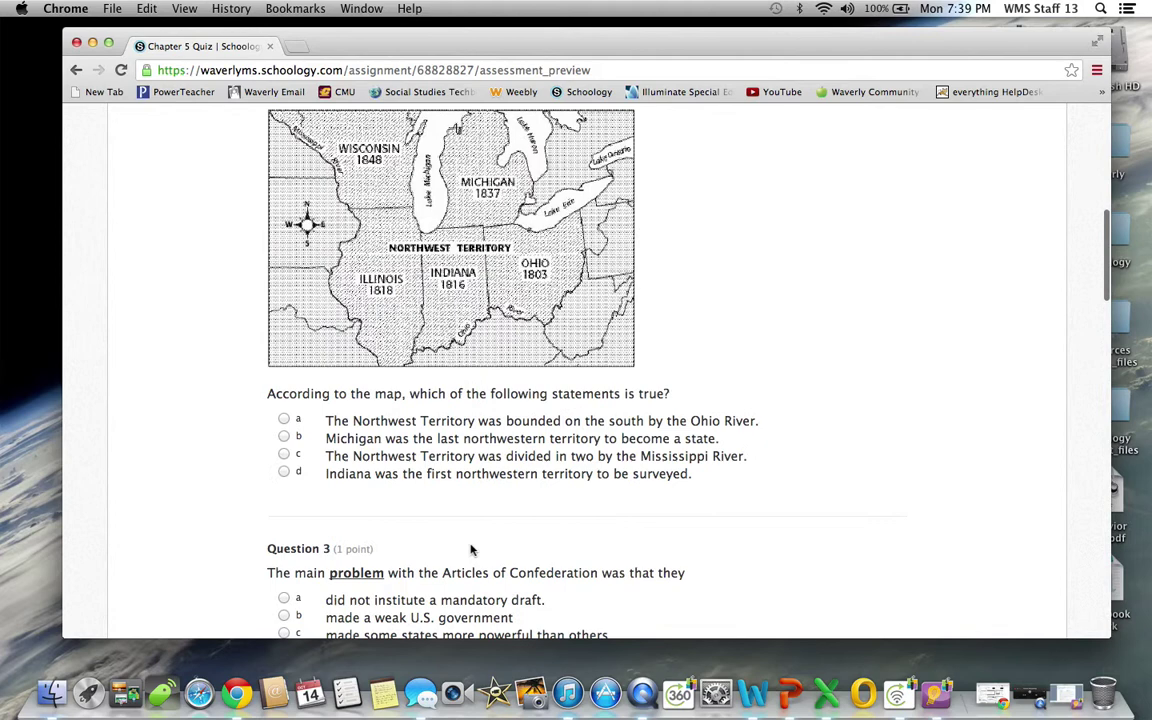
scroll(471, 549, down, 10)
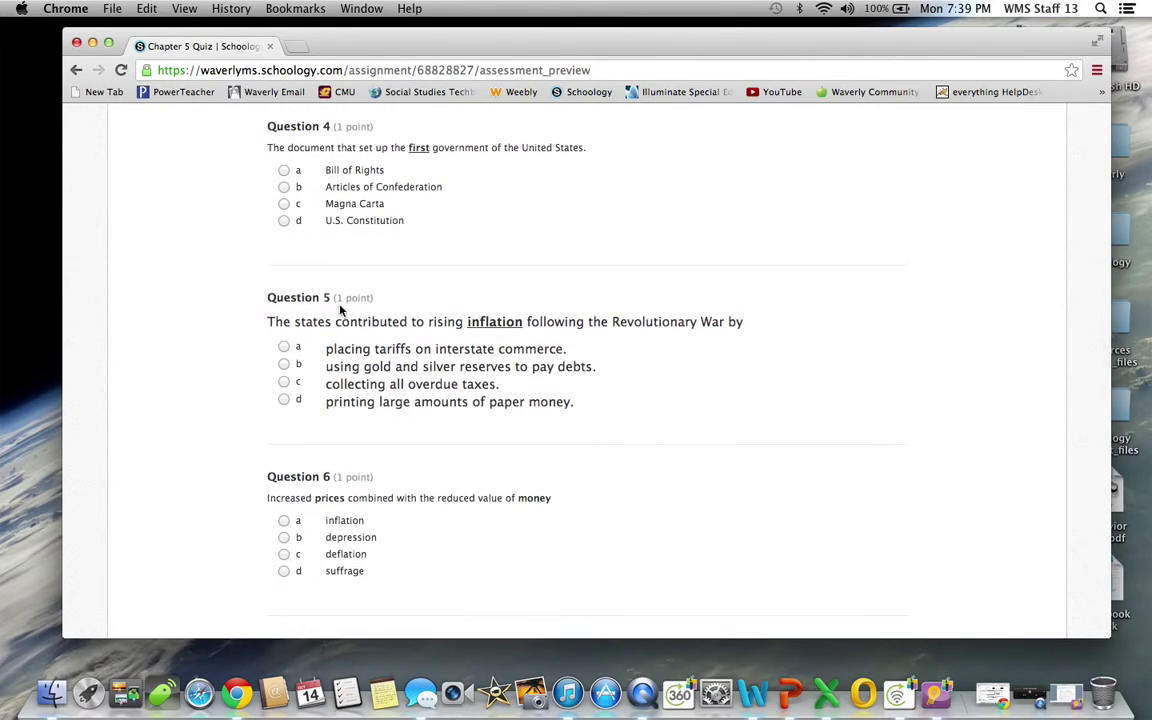
scroll(340, 310, down, 10)
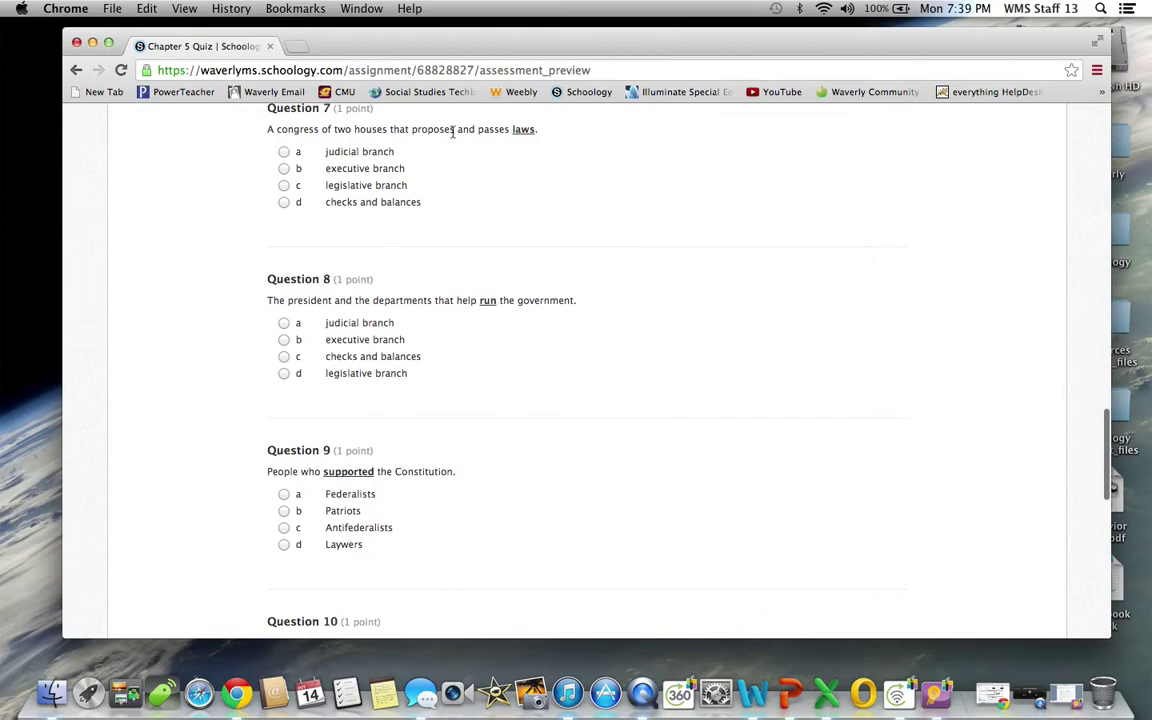
scroll(406, 375, down, 10)
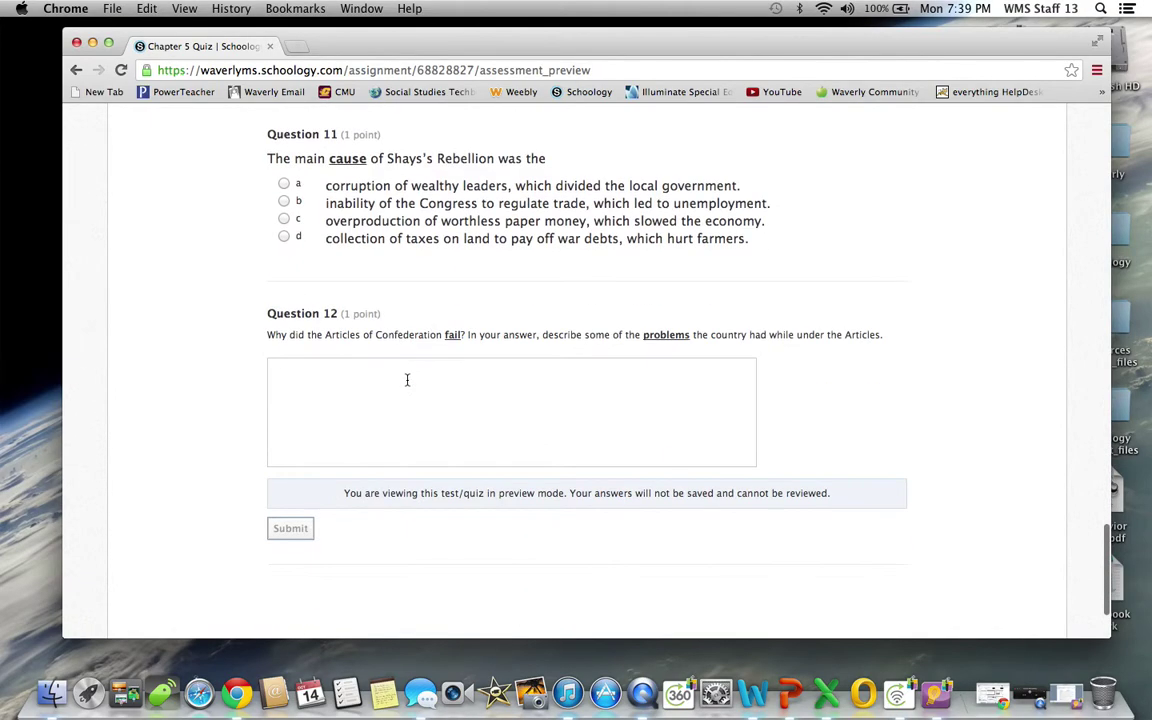
scroll(407, 380, up, 20)
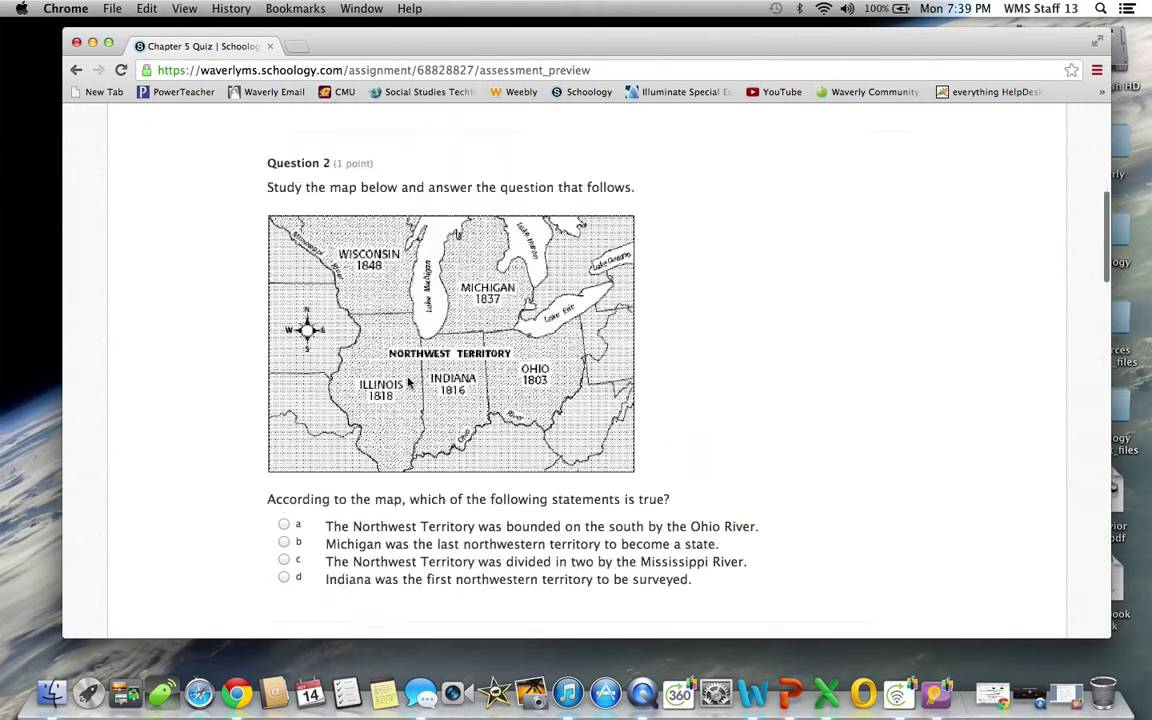
scroll(407, 380, up, 8)
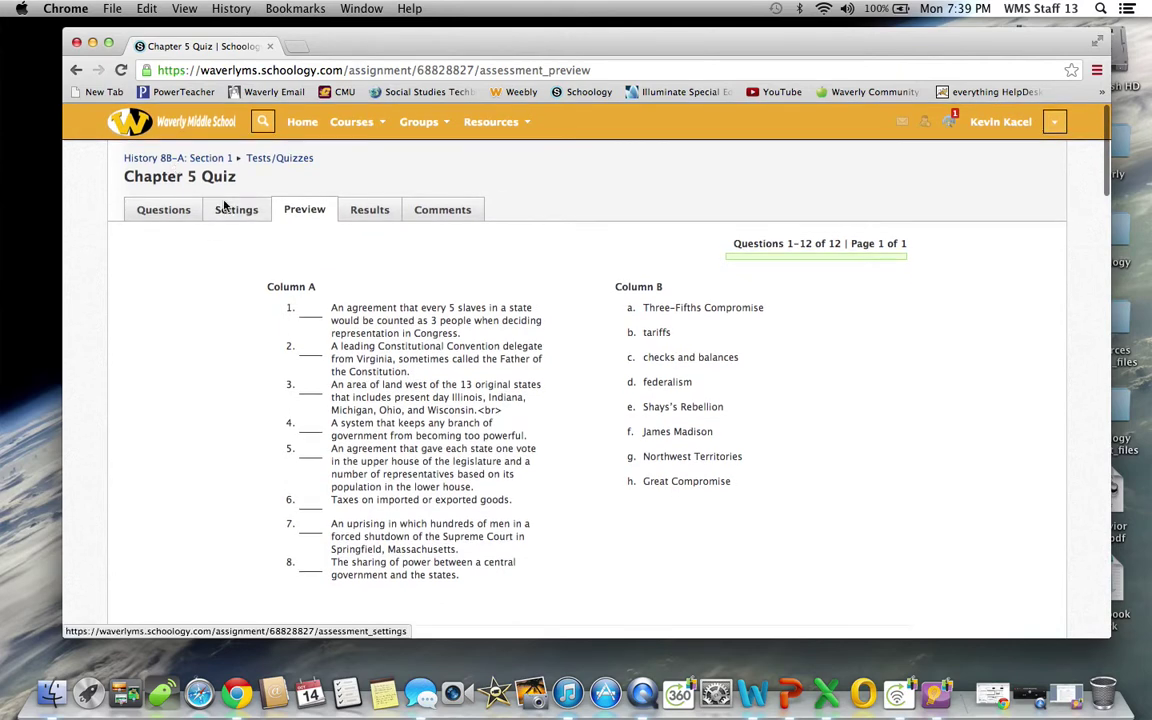
click(224, 204)
click(640, 250)
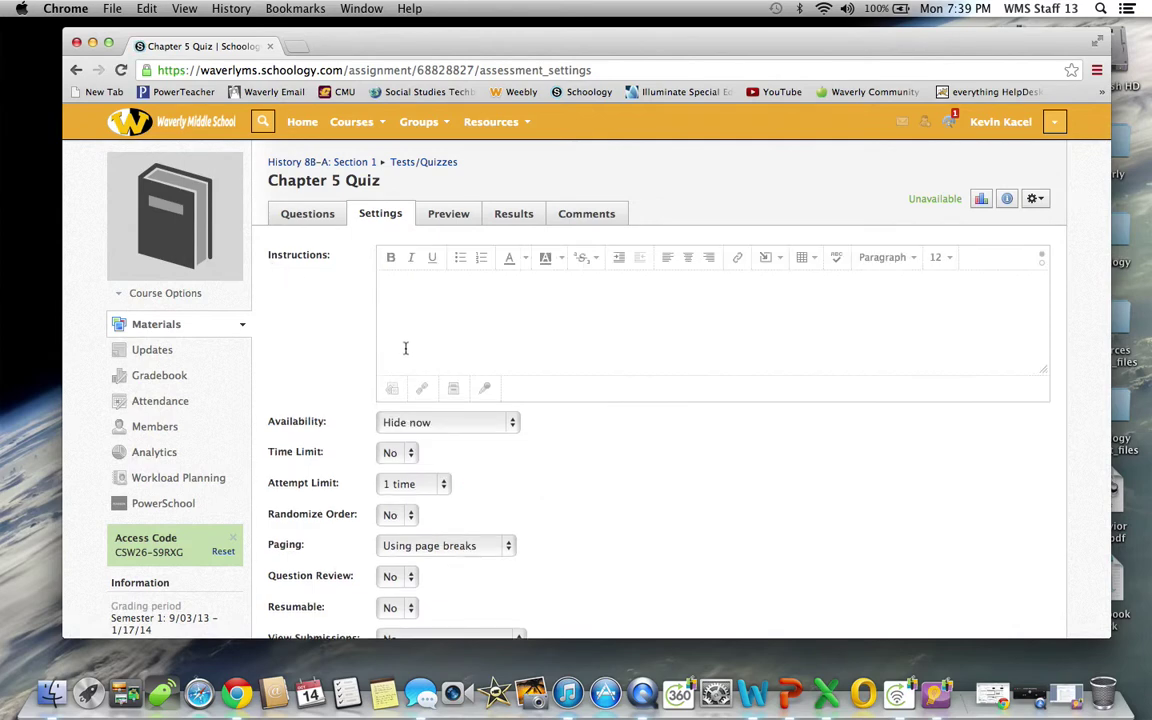
Change the quiz's Availability from Hide to 'Available now until...'.
scroll(410, 340, down, 3)
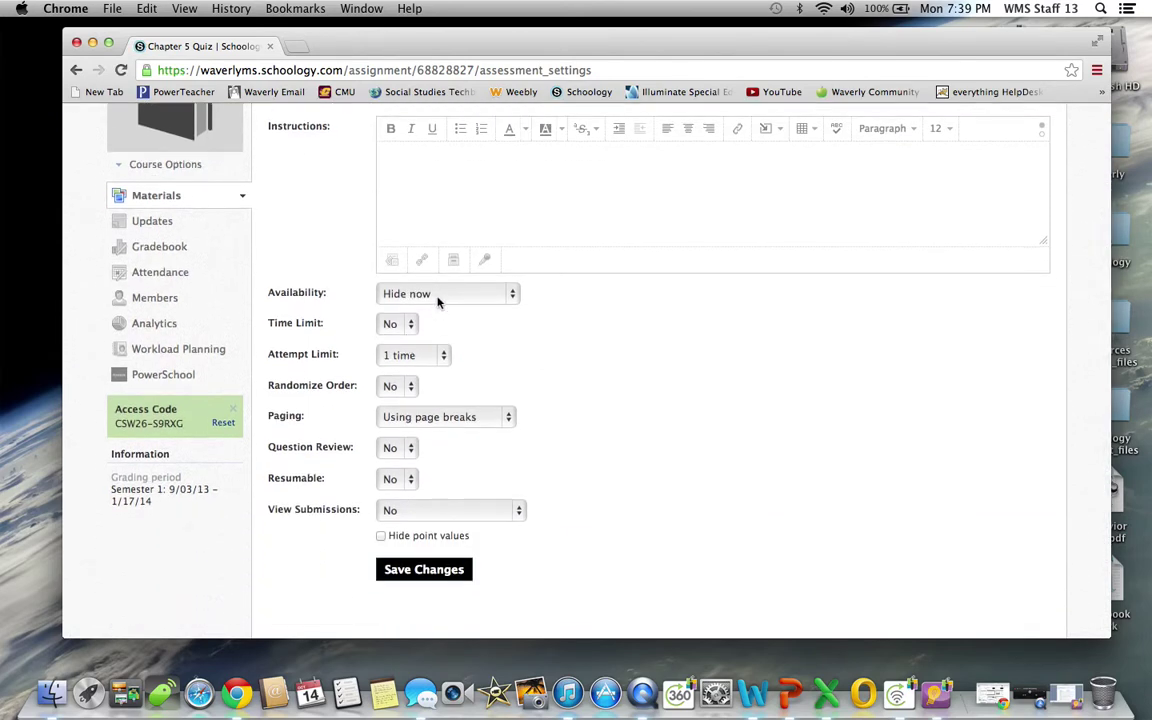
scroll(436, 305, up, 3)
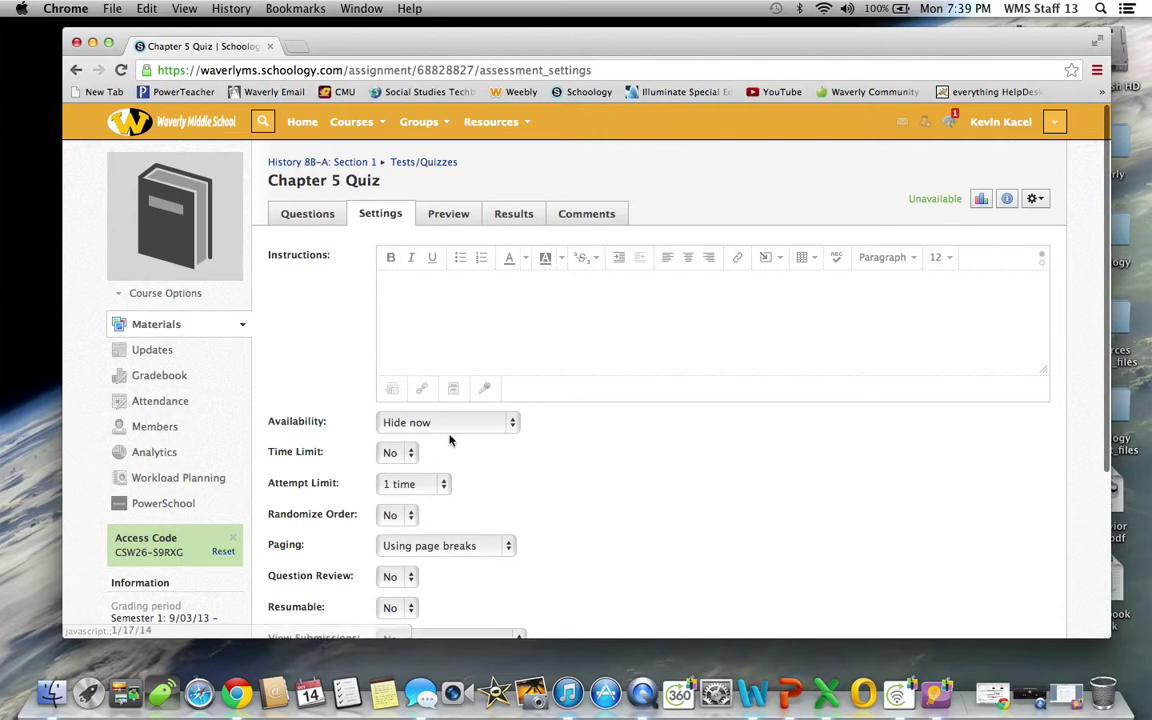
scroll(450, 437, down, 3)
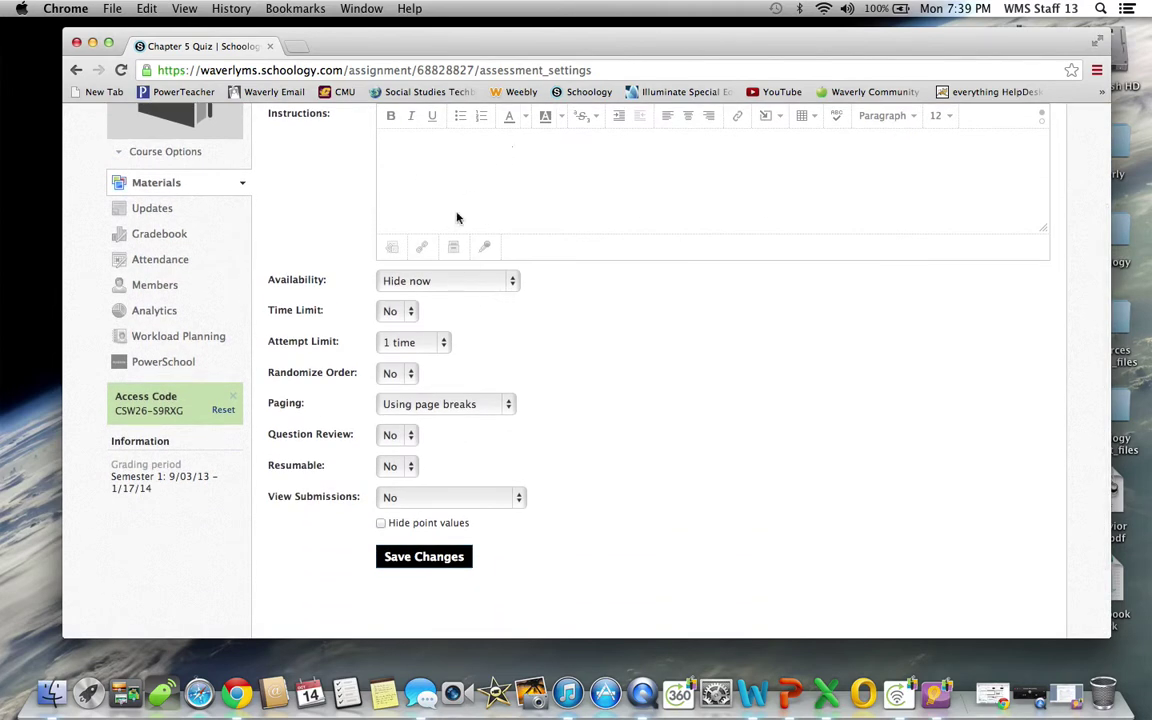
click(418, 284)
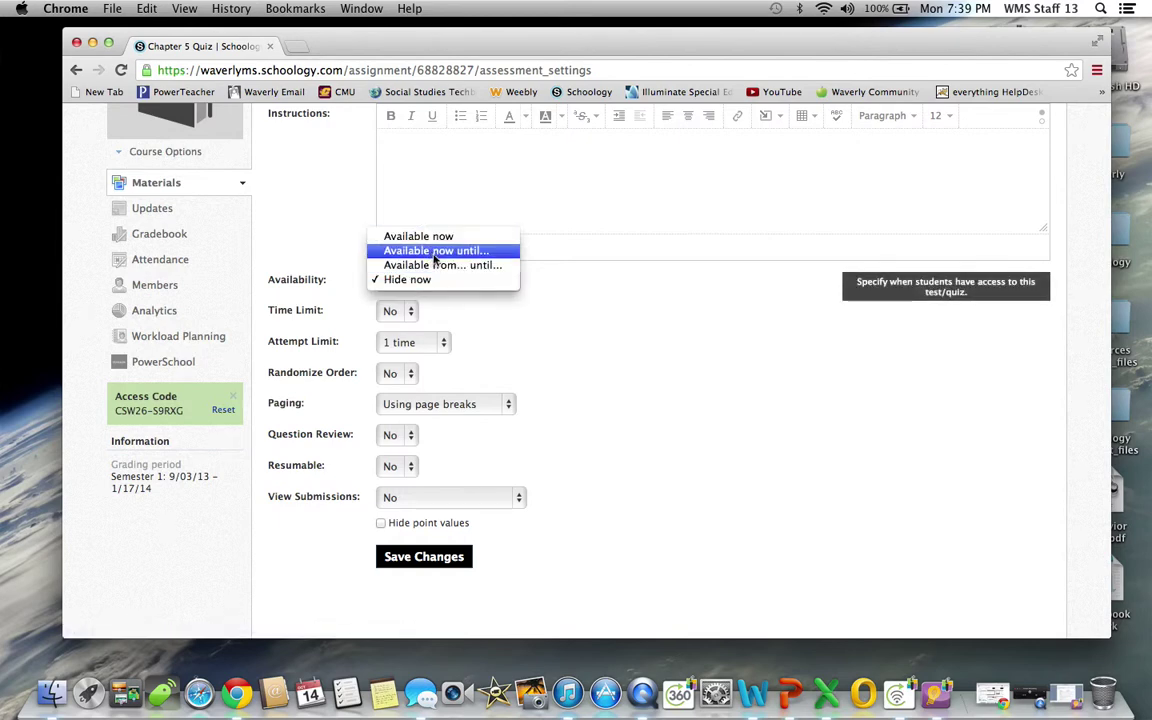
click(437, 250)
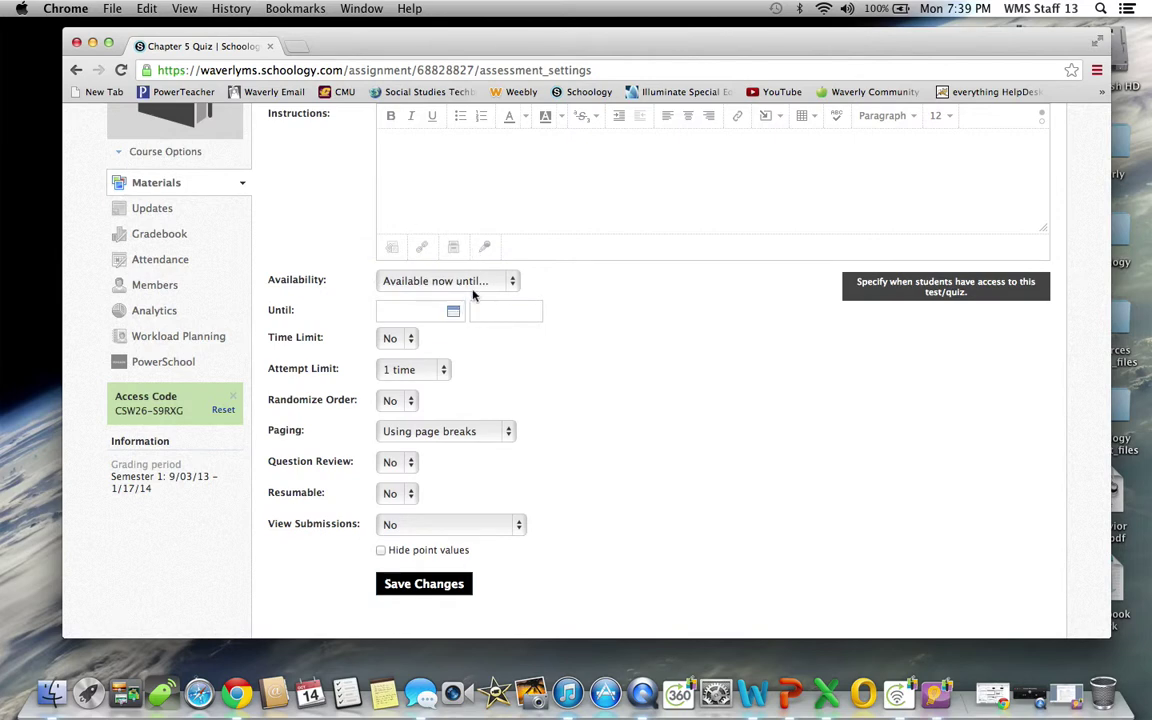
click(472, 284)
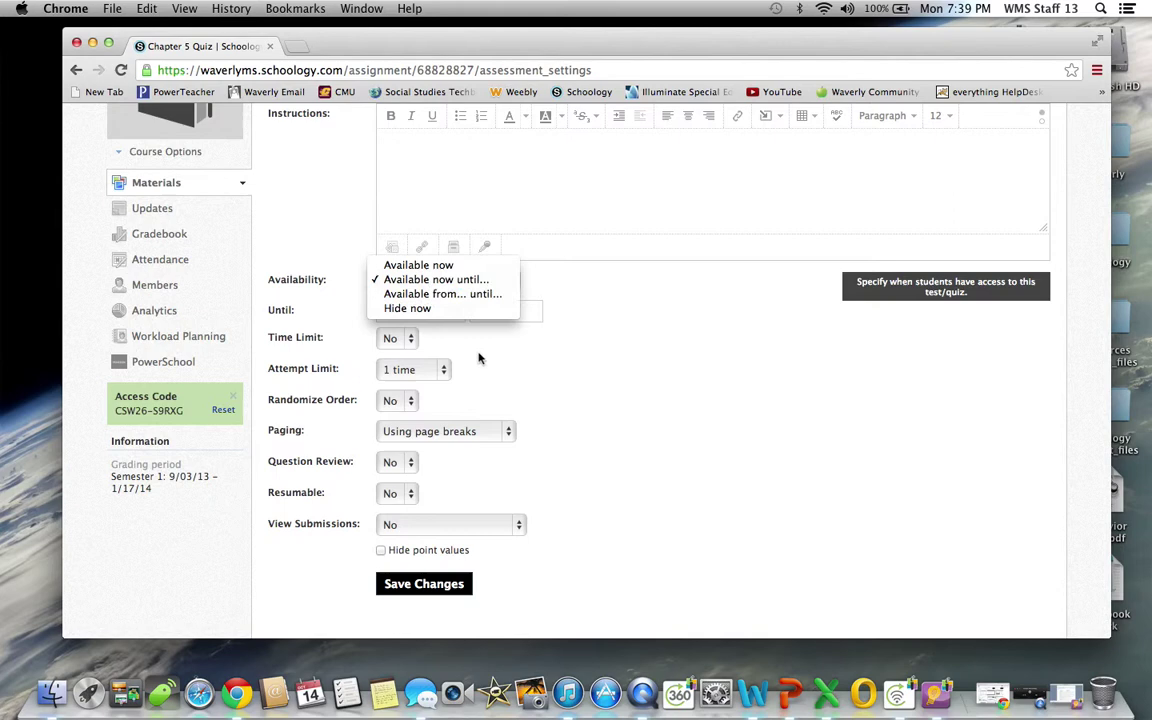
Keep the quiz untimed, limited to one attempt, with questions in original order.
click(432, 322)
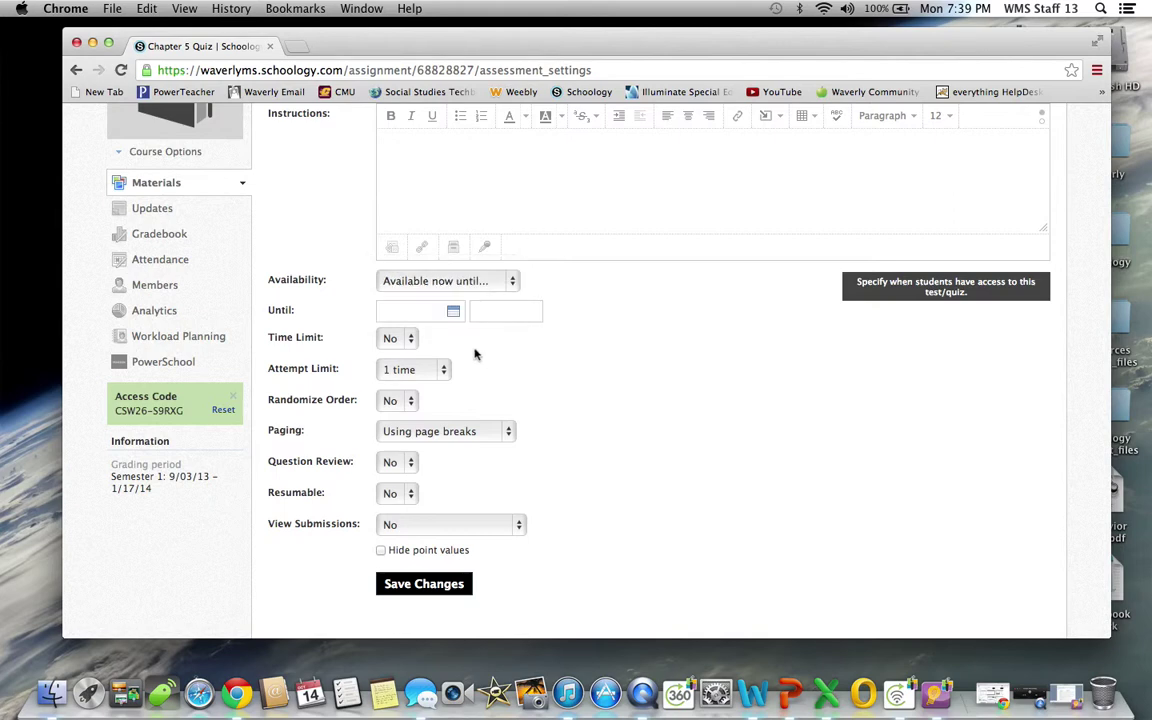
click(415, 337)
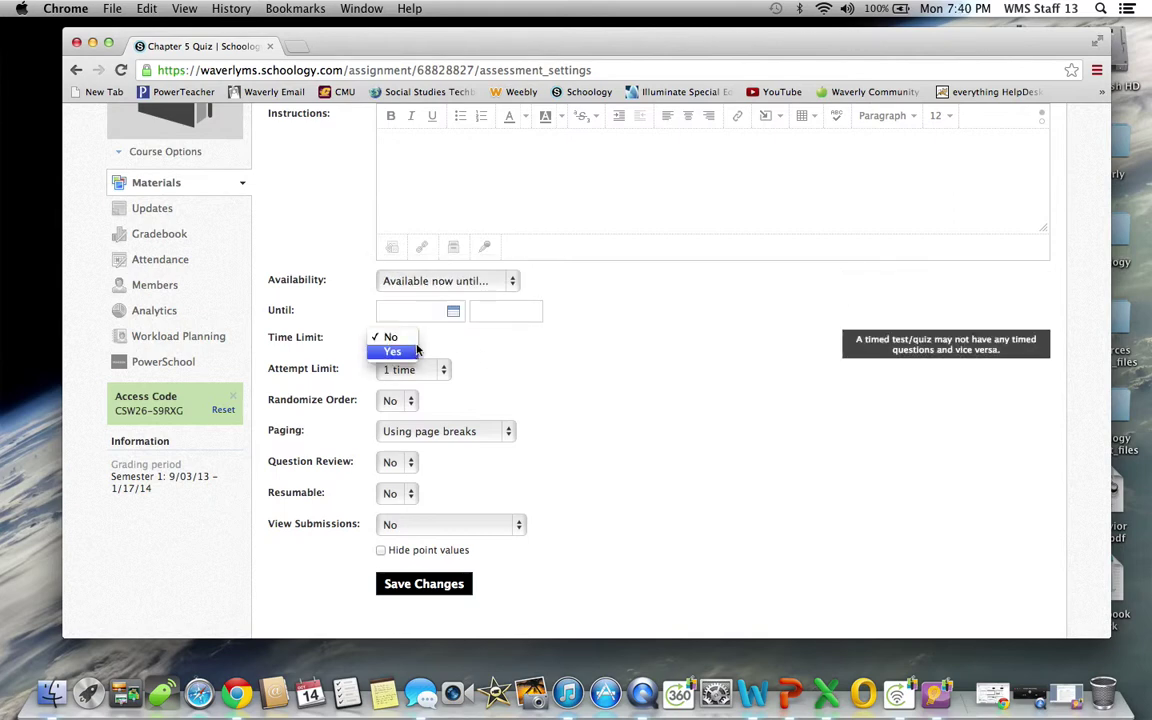
click(409, 337)
click(443, 372)
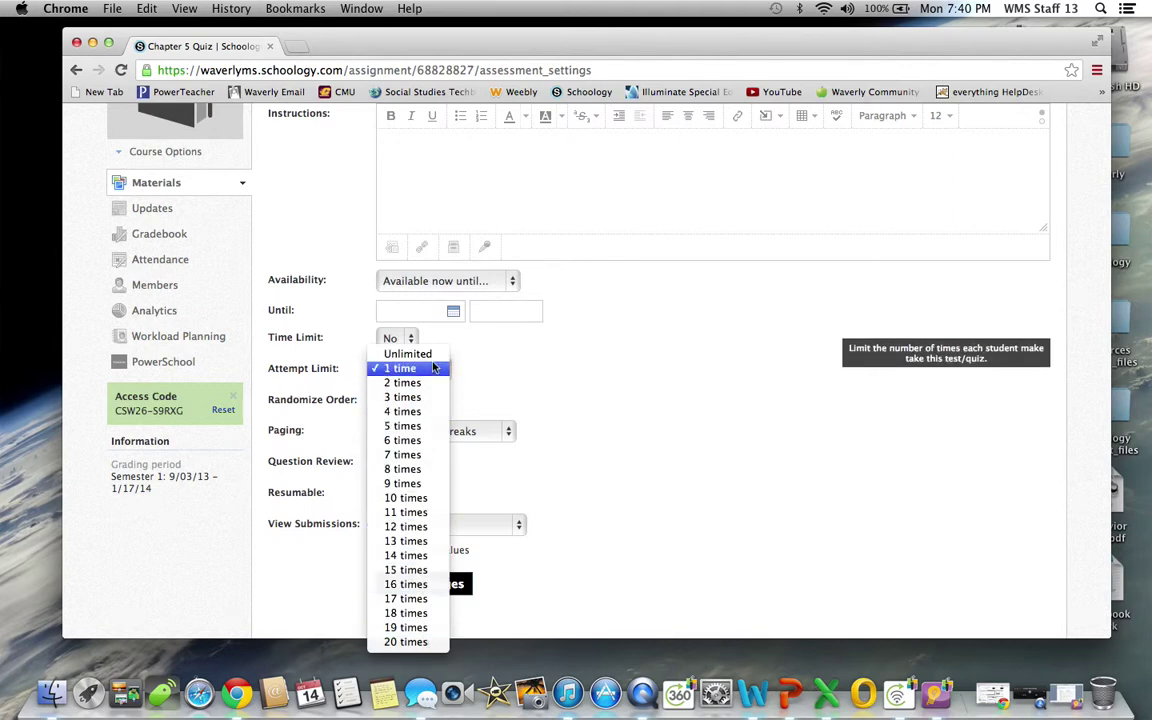
click(400, 368)
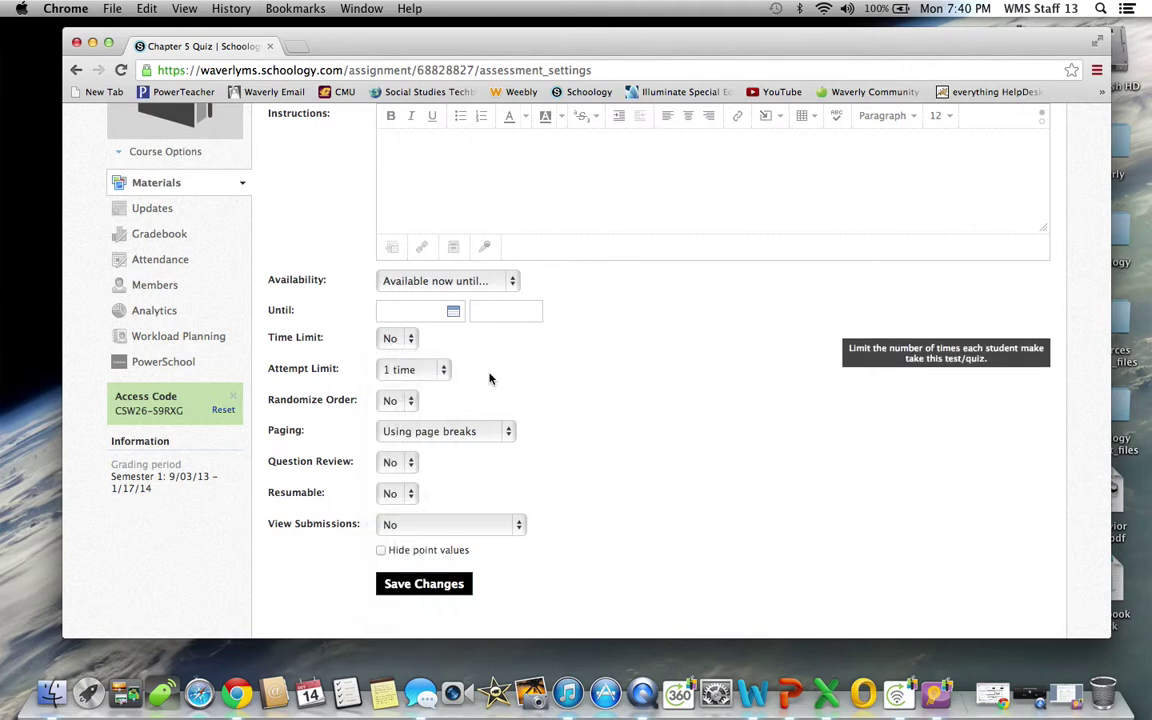
click(396, 399)
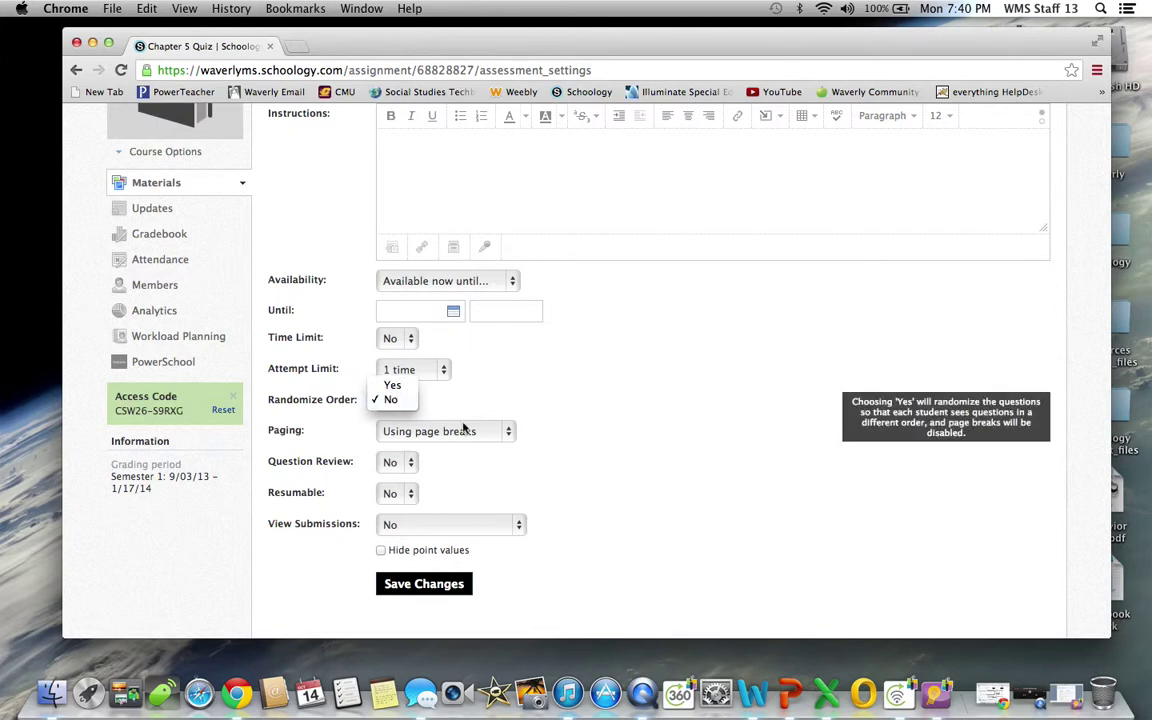
click(488, 399)
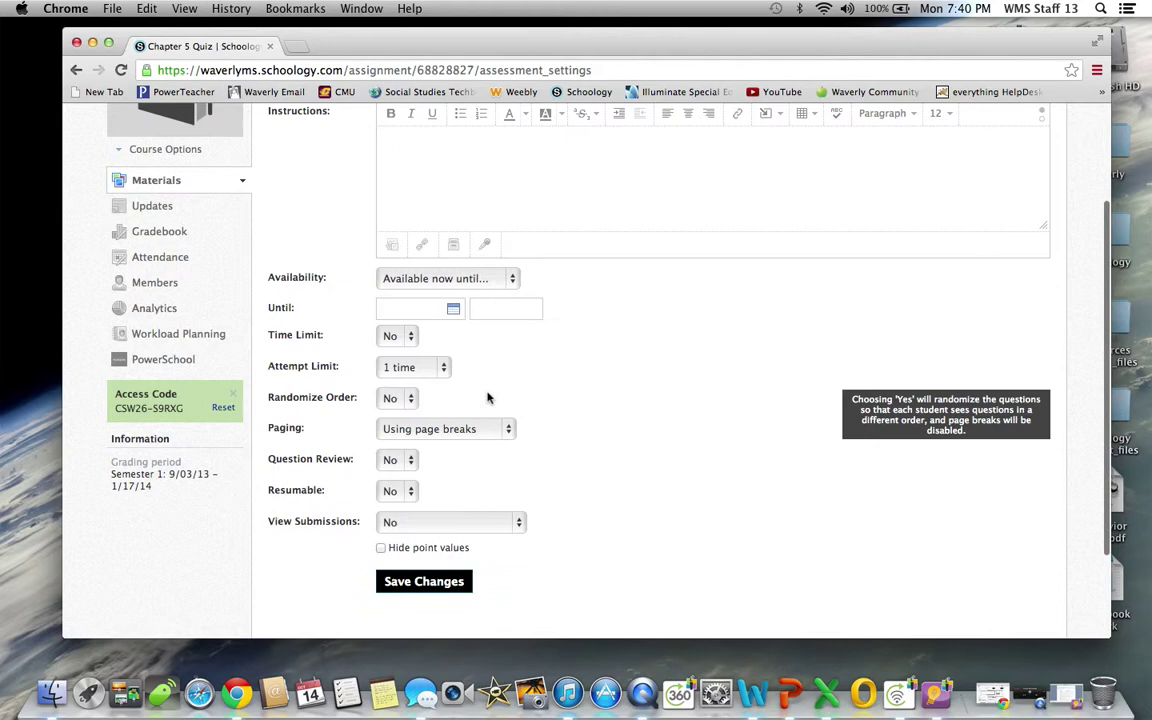
Keep page-break paging, set Resumable and Question Review to Yes, and keep submissions hidden from students.
scroll(488, 398, down, 3)
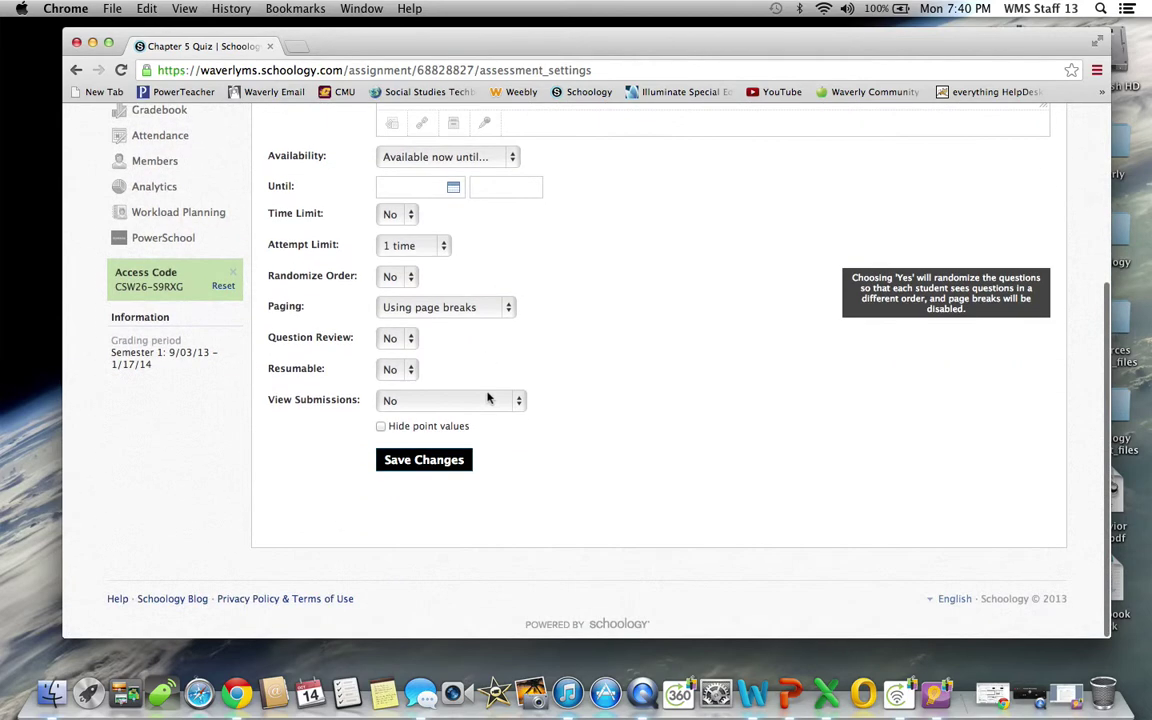
click(480, 309)
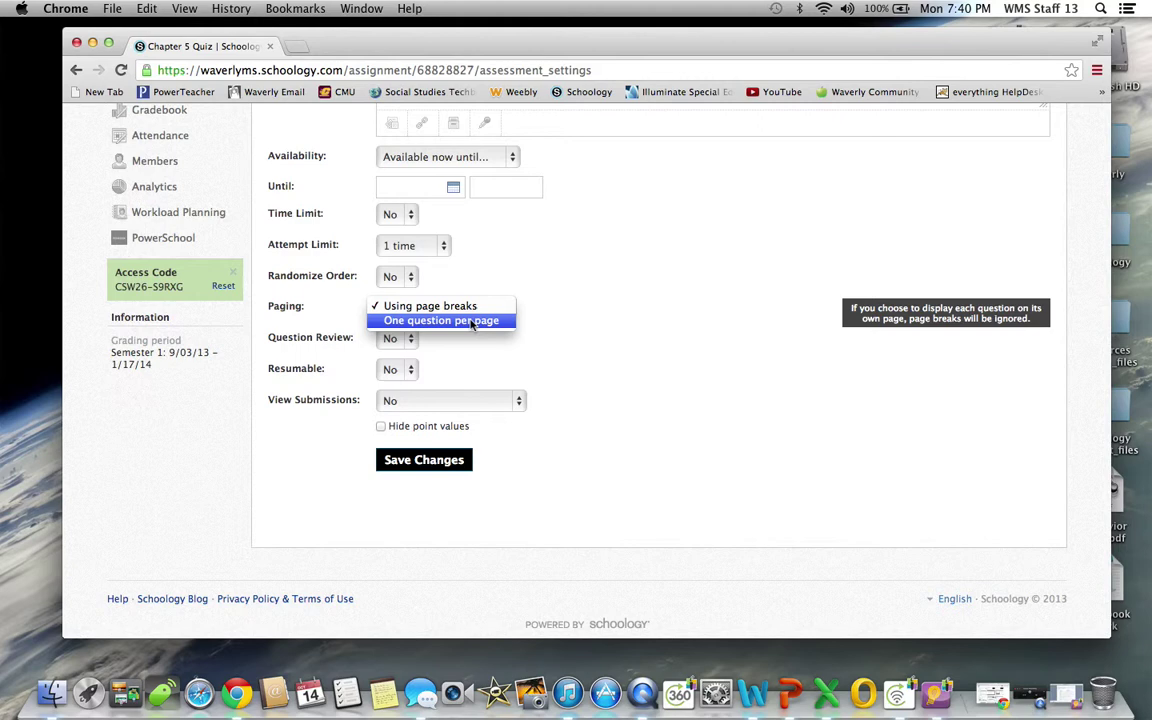
click(416, 308)
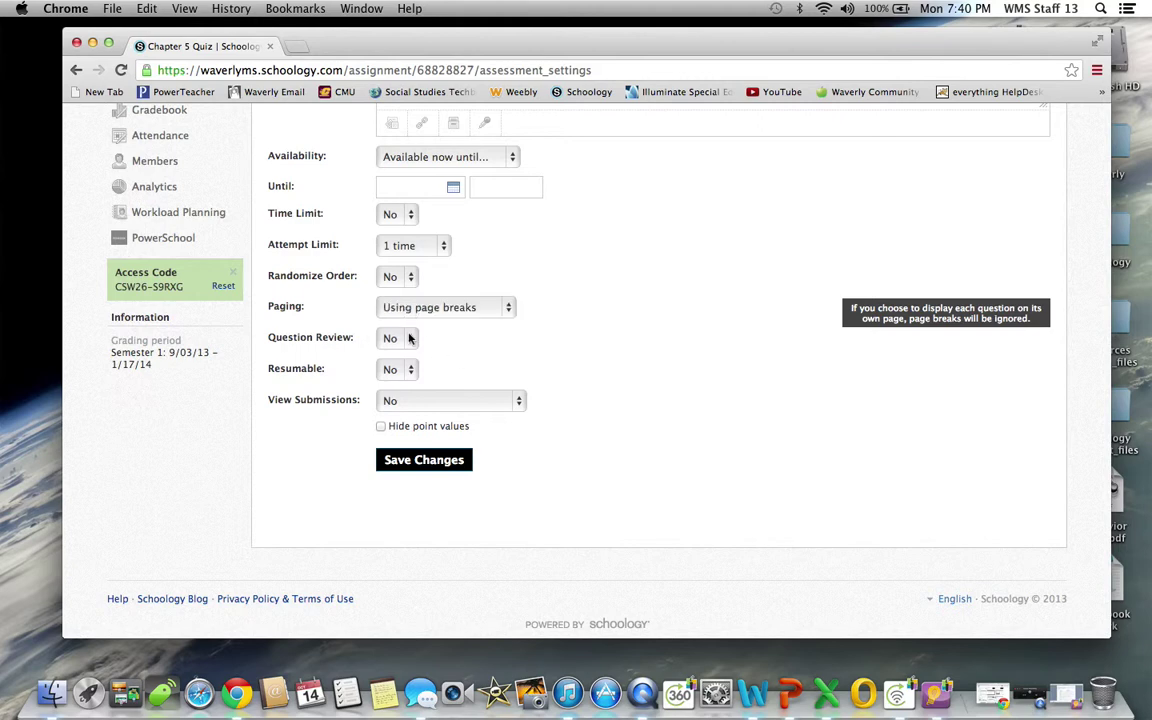
click(411, 339)
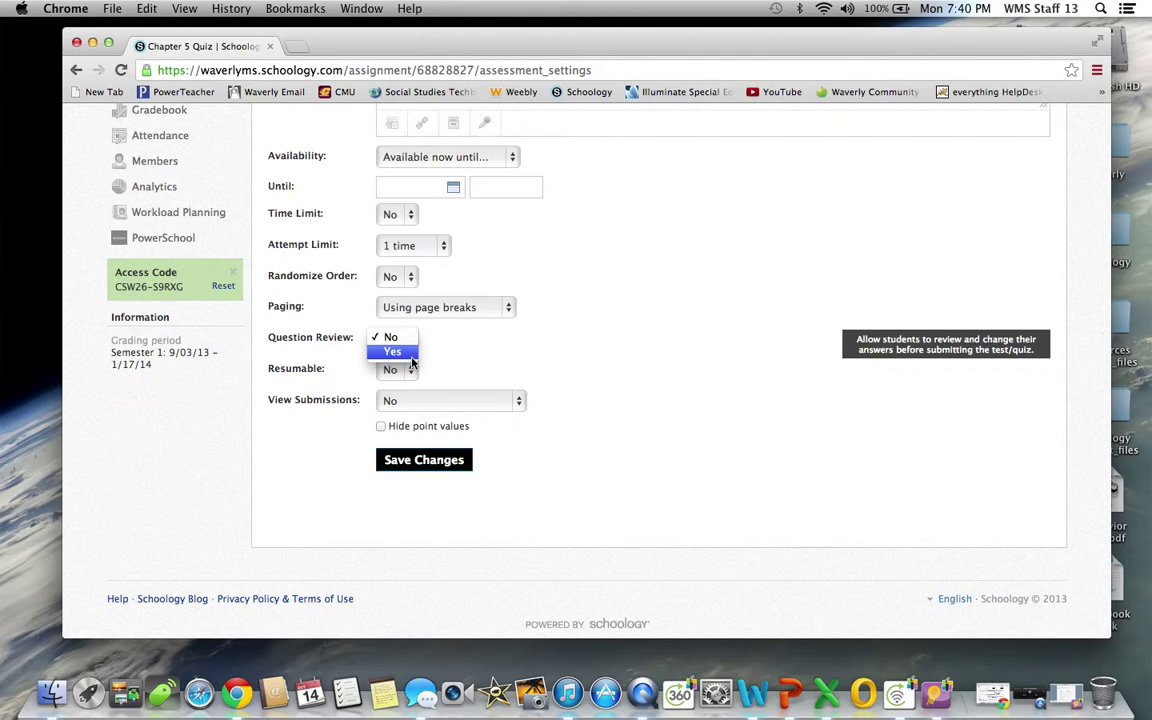
click(400, 337)
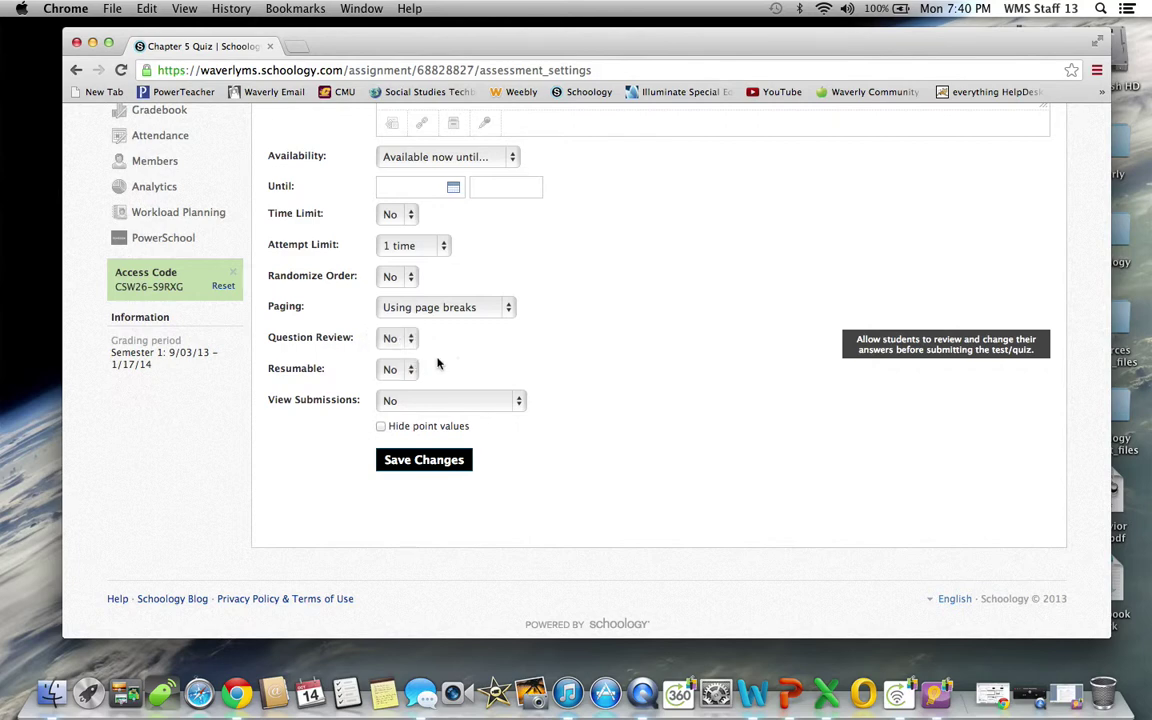
click(406, 368)
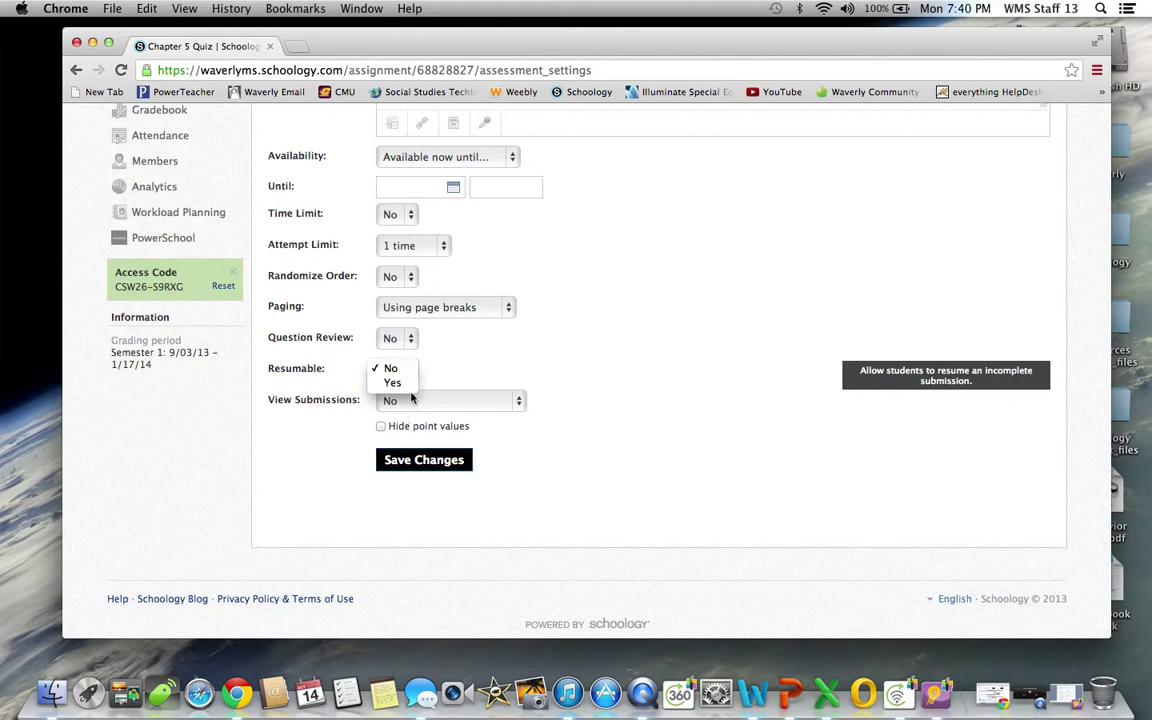
click(392, 382)
click(398, 338)
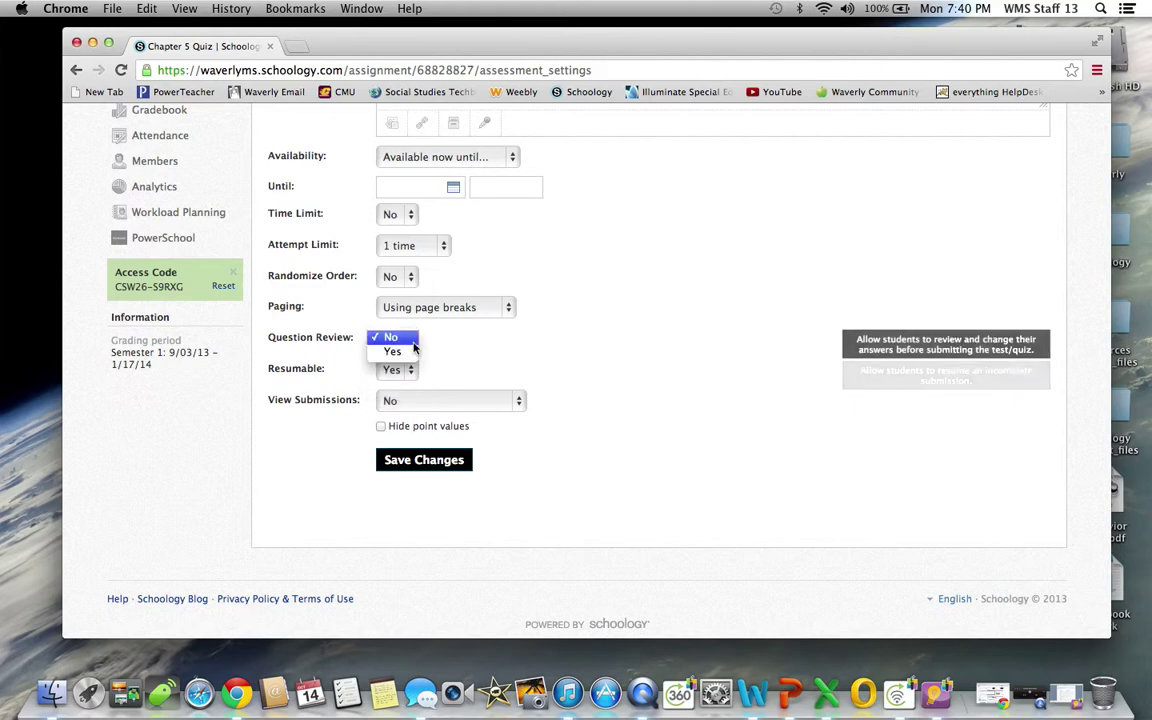
click(400, 352)
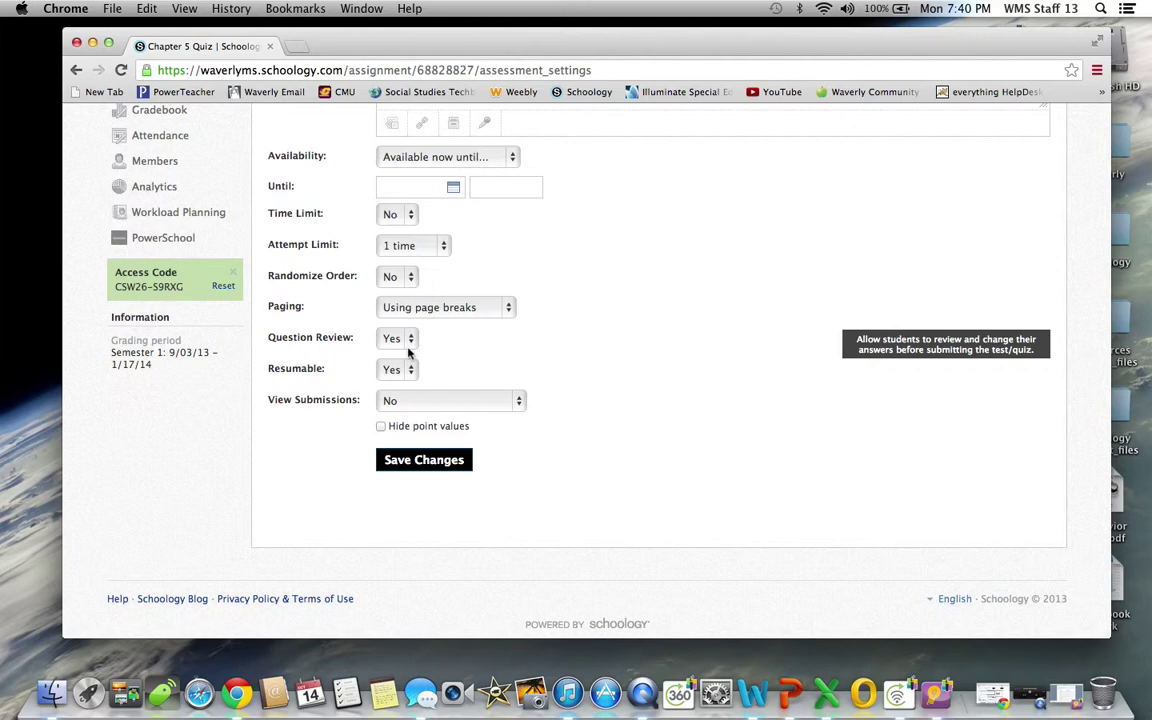
click(427, 400)
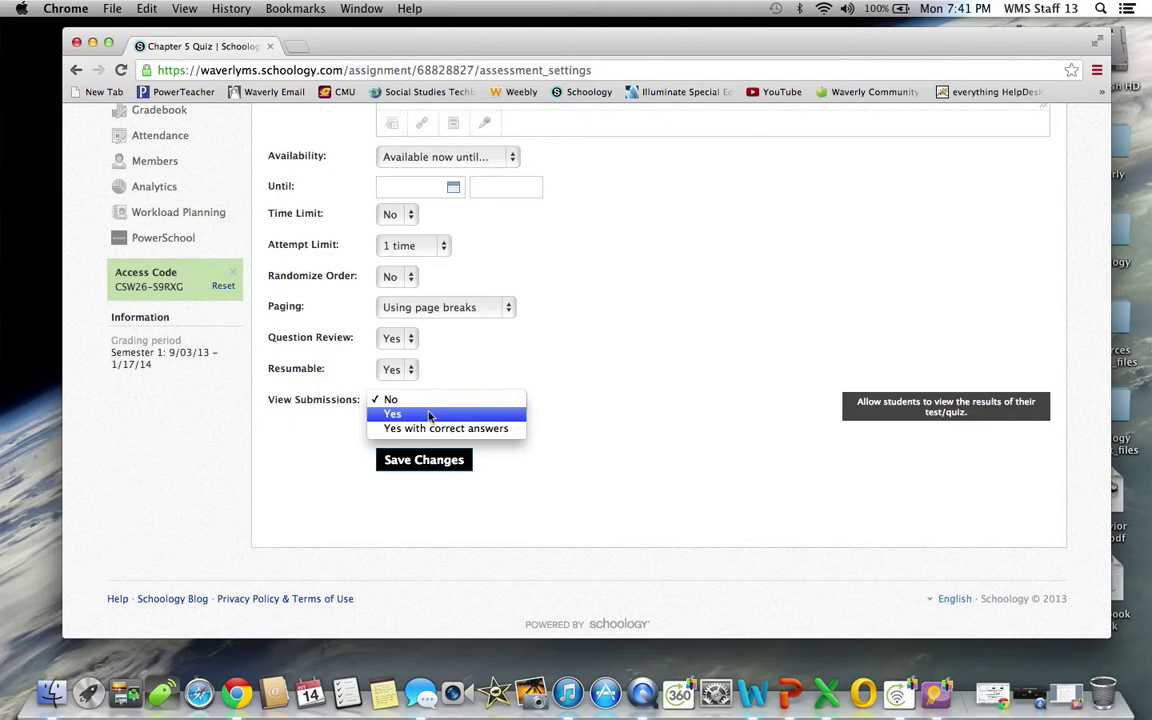
click(520, 468)
scroll(540, 400, up, 5)
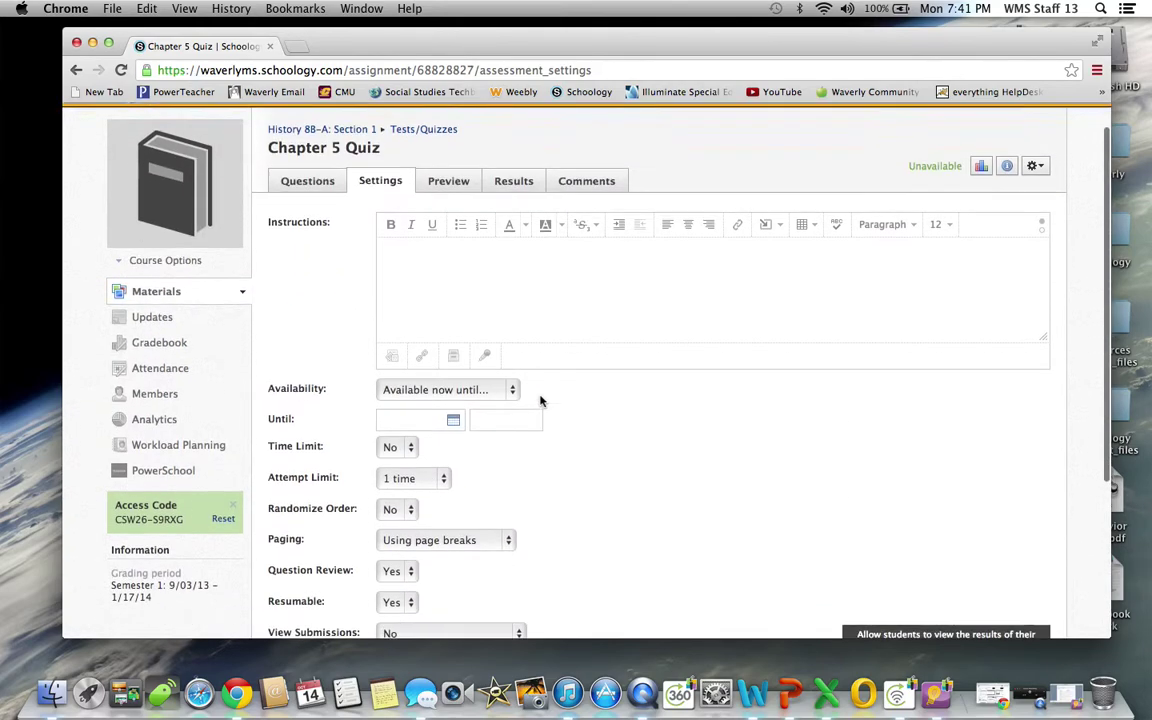
scroll(540, 400, down, 5)
Set the Until date to 10/16/13 at 11:00AM and save the quiz settings.
click(428, 460)
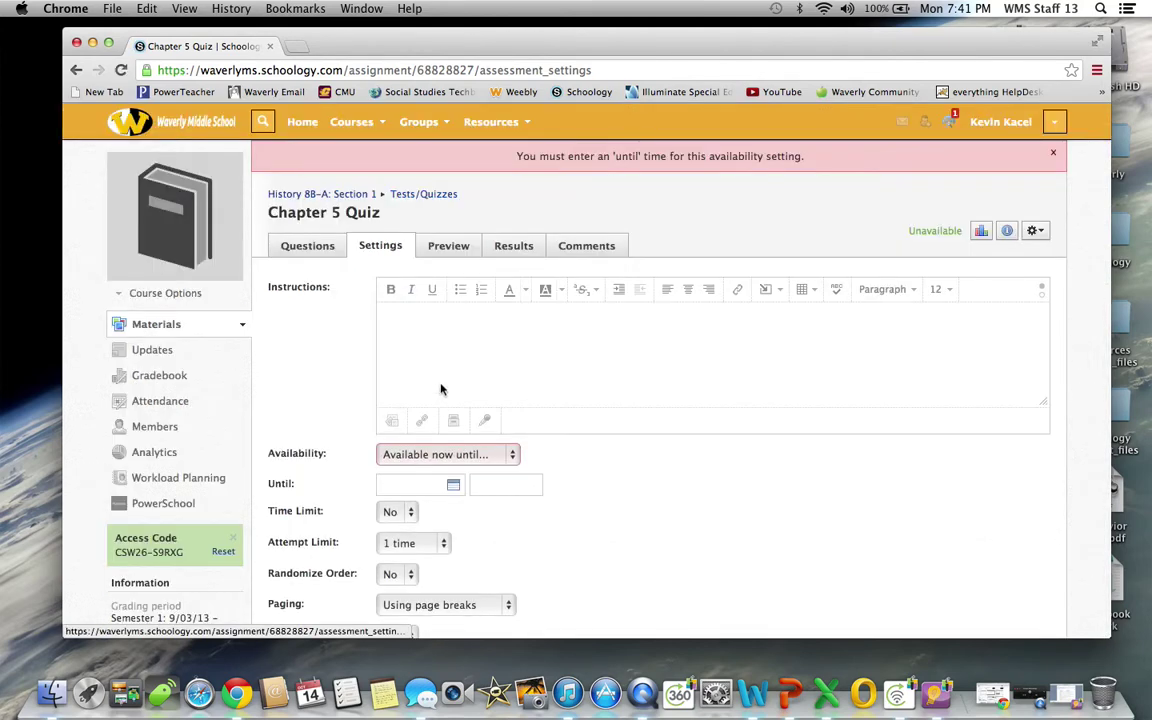
click(453, 484)
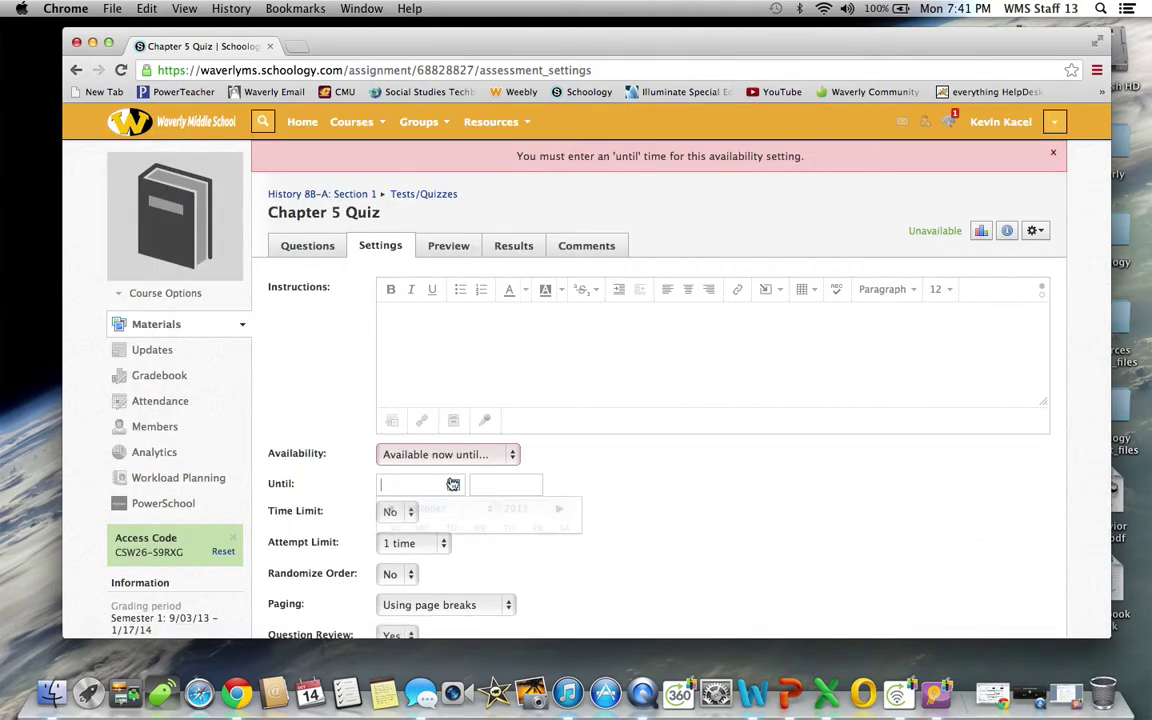
click(489, 594)
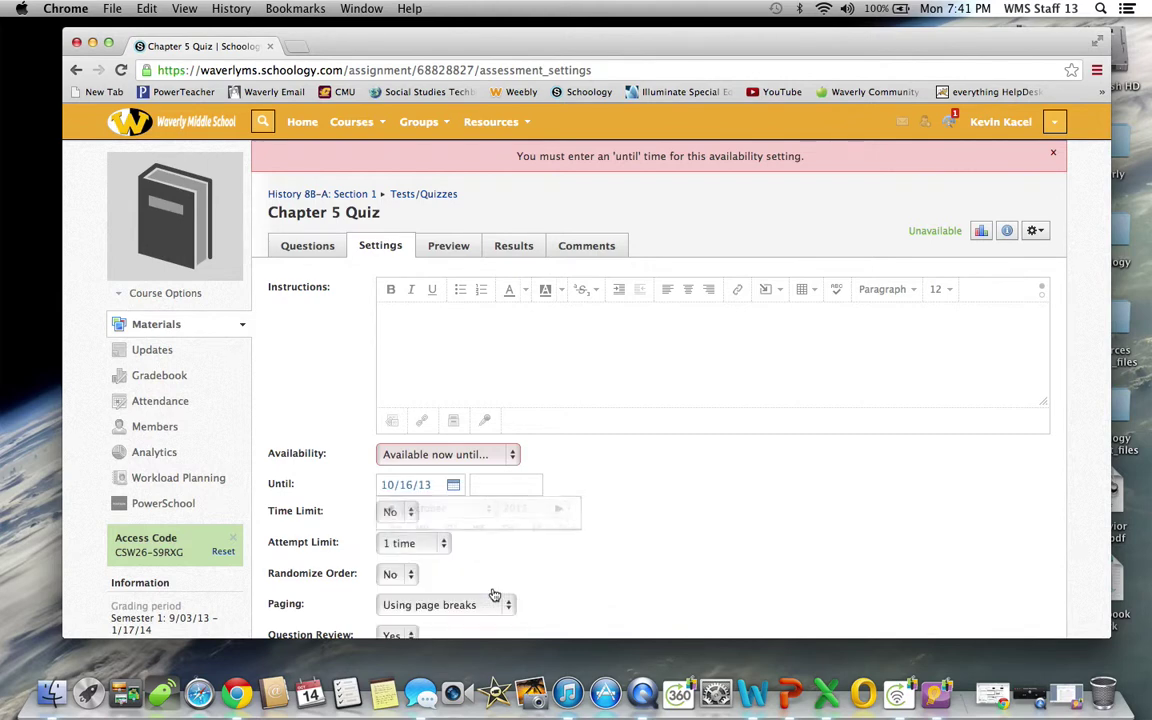
click(507, 486)
text(11:00AM)
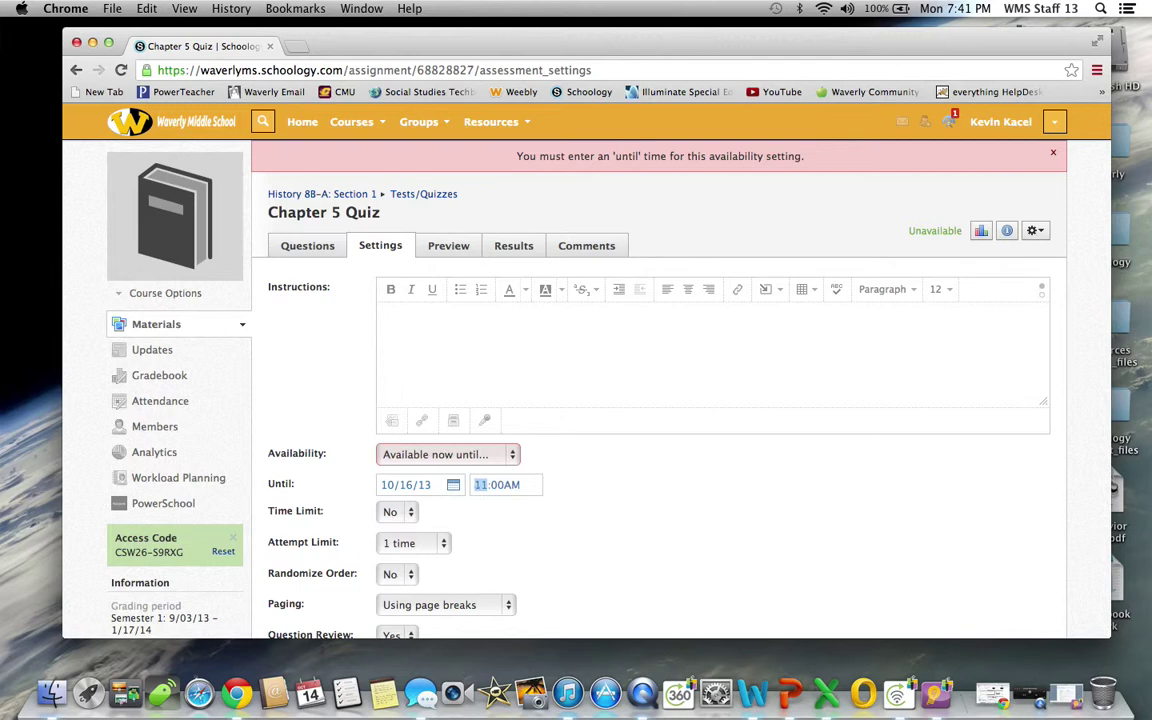
scroll(540, 560, down, 5)
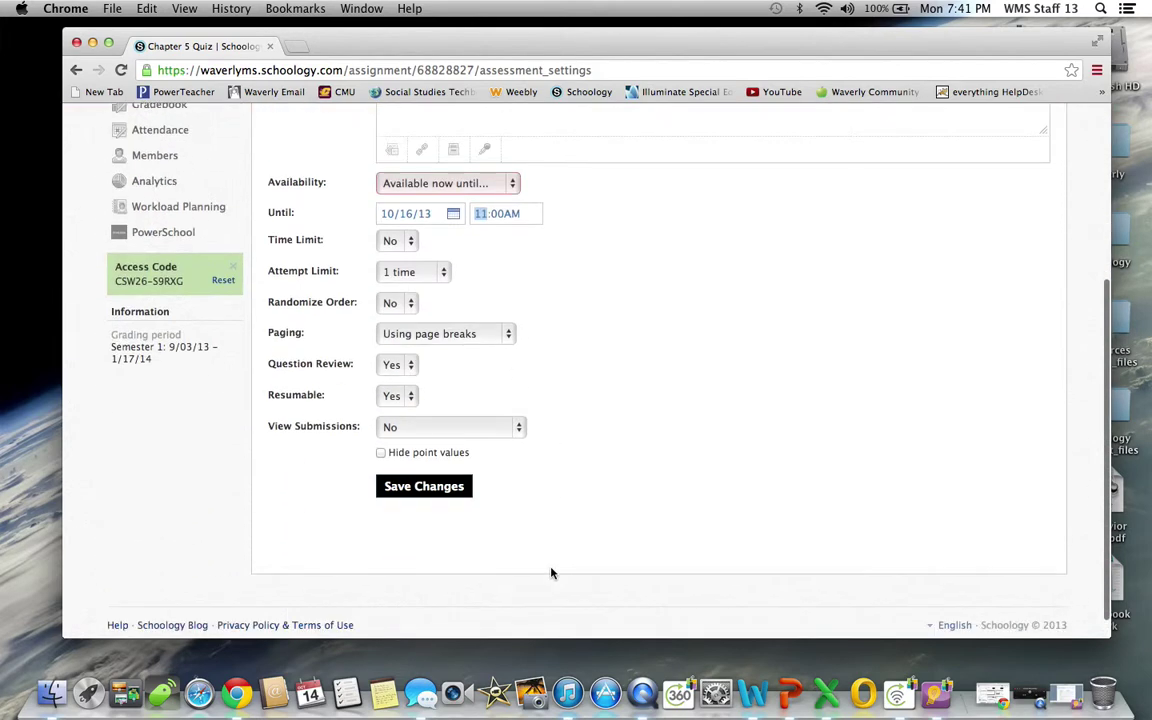
click(454, 496)
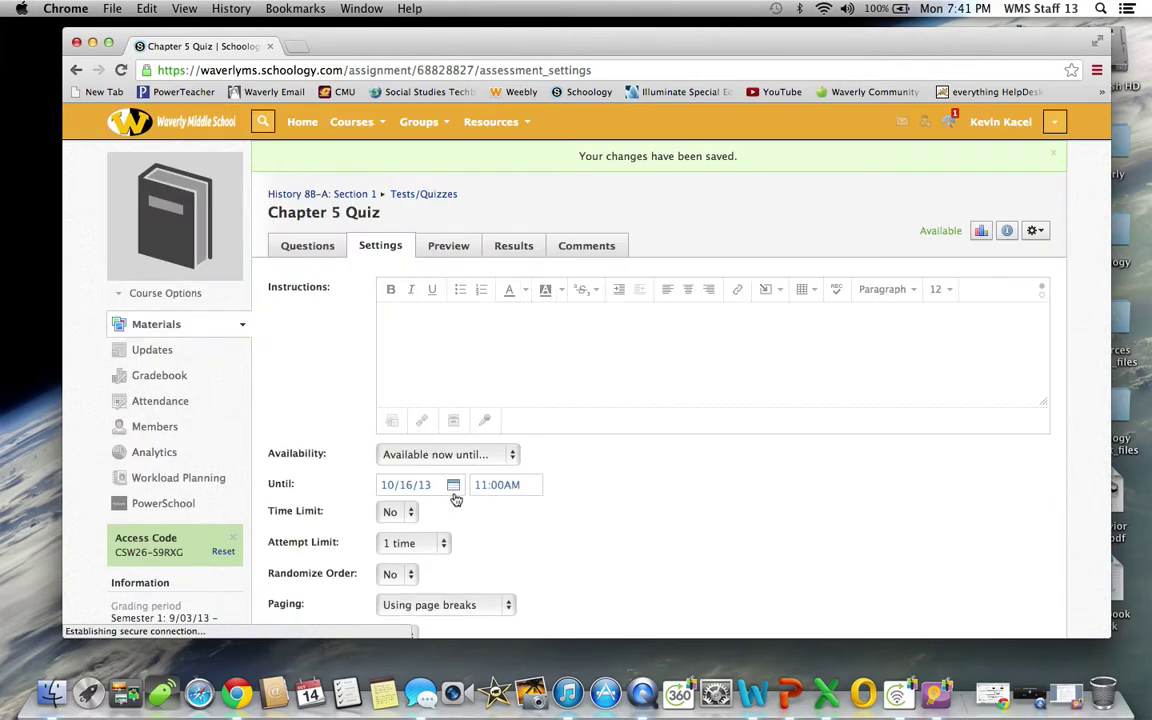
click(303, 256)
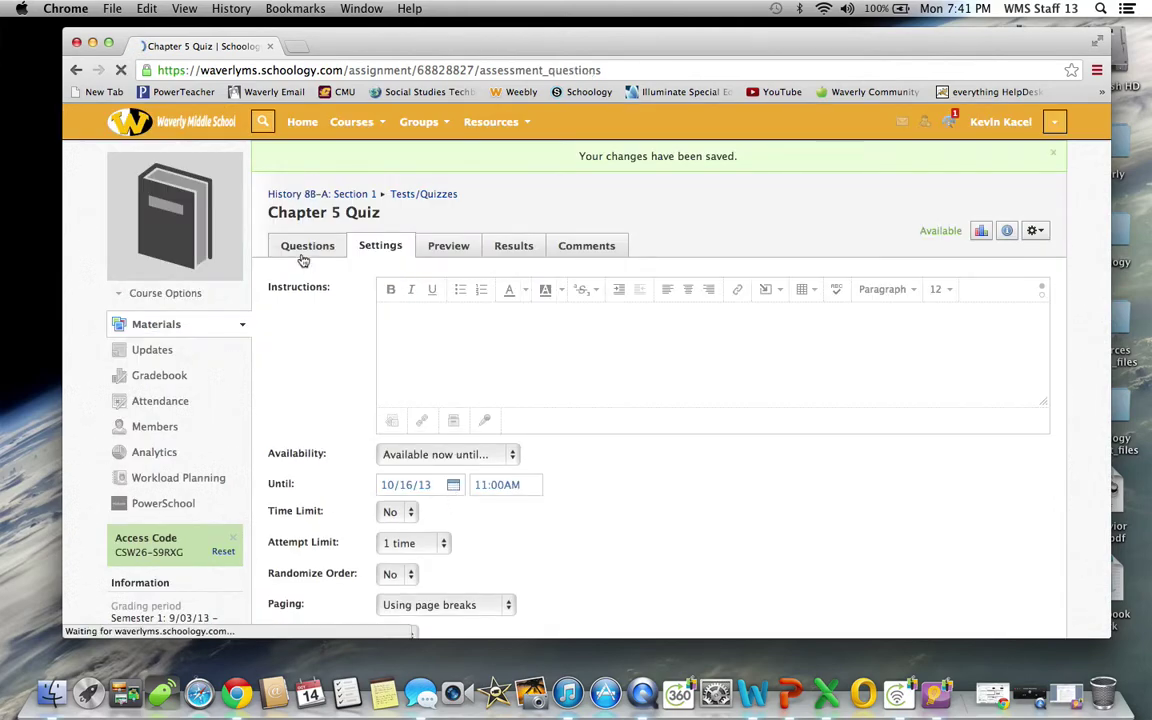
scroll(543, 303, down, 5)
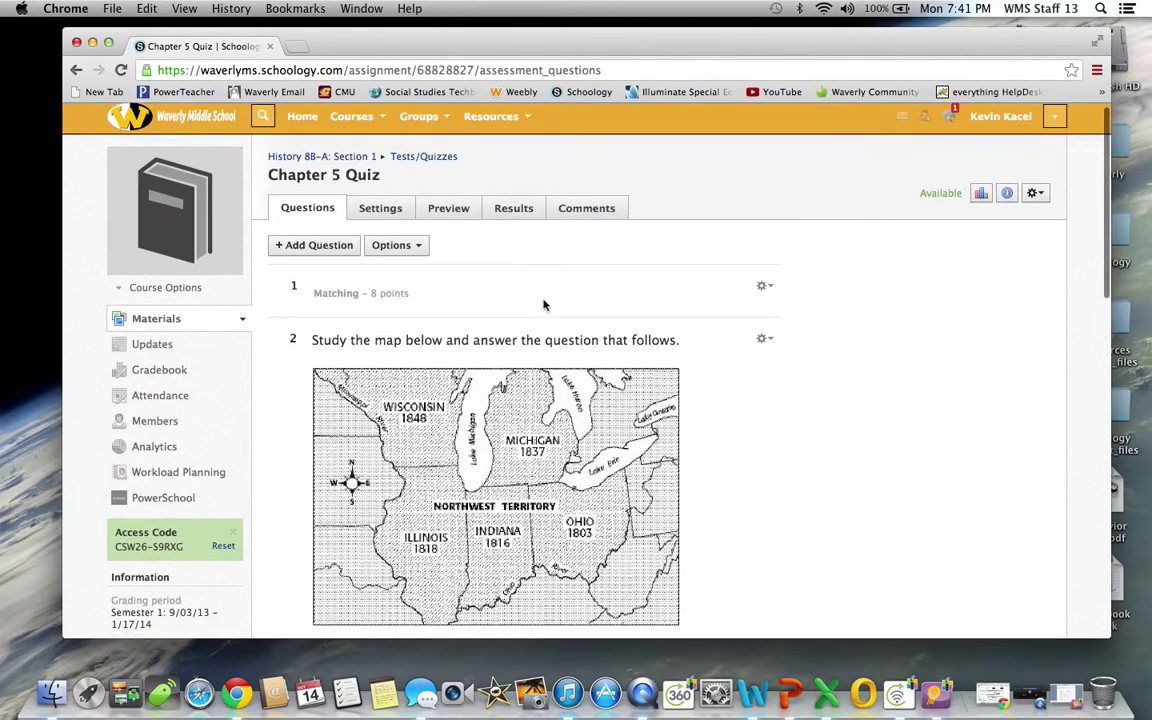
scroll(543, 305, down, 10)
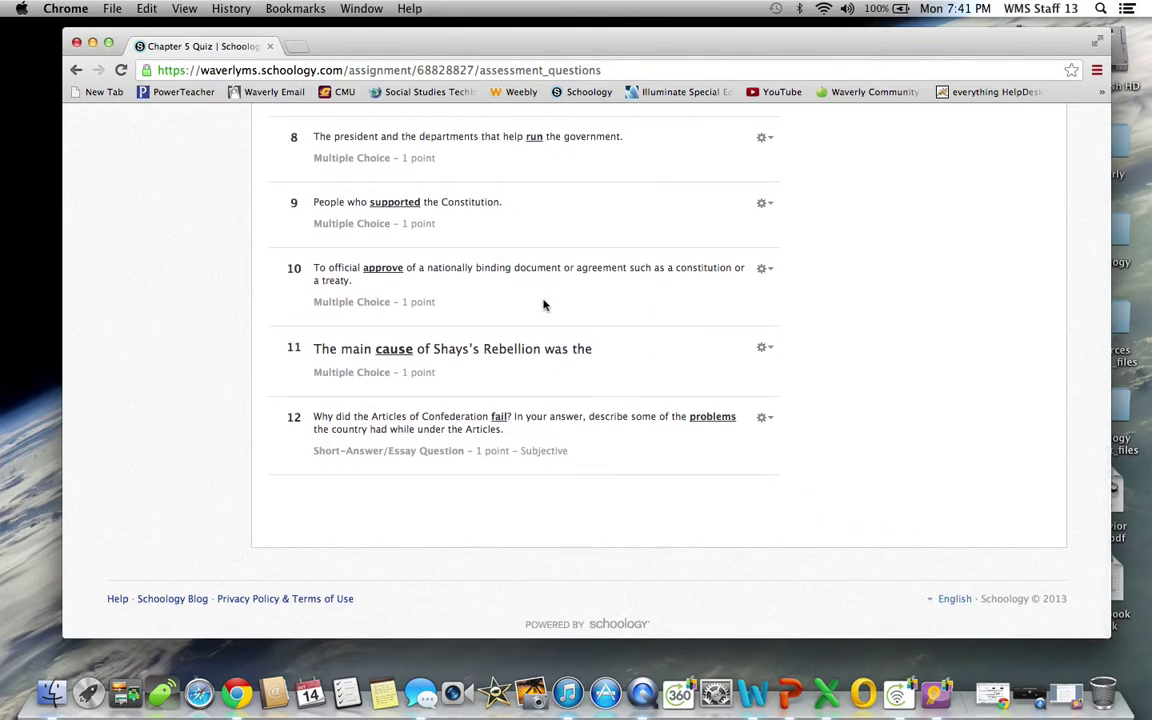
scroll(543, 305, up, 3)
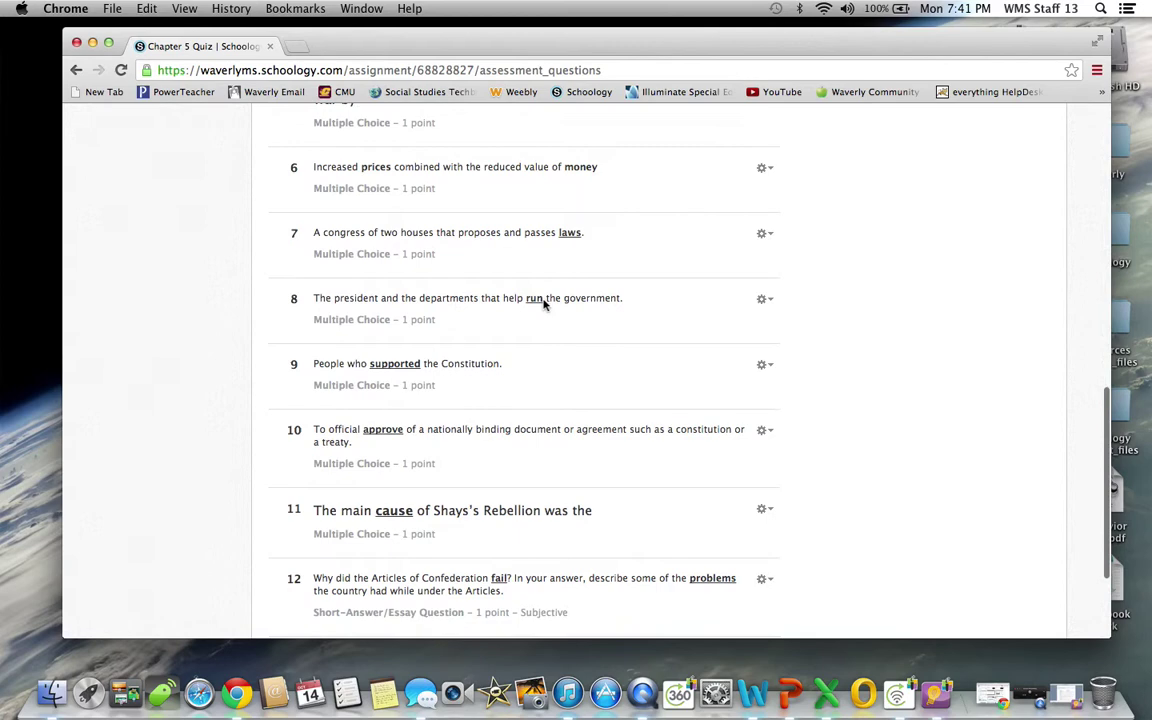
scroll(544, 304, up, 5)
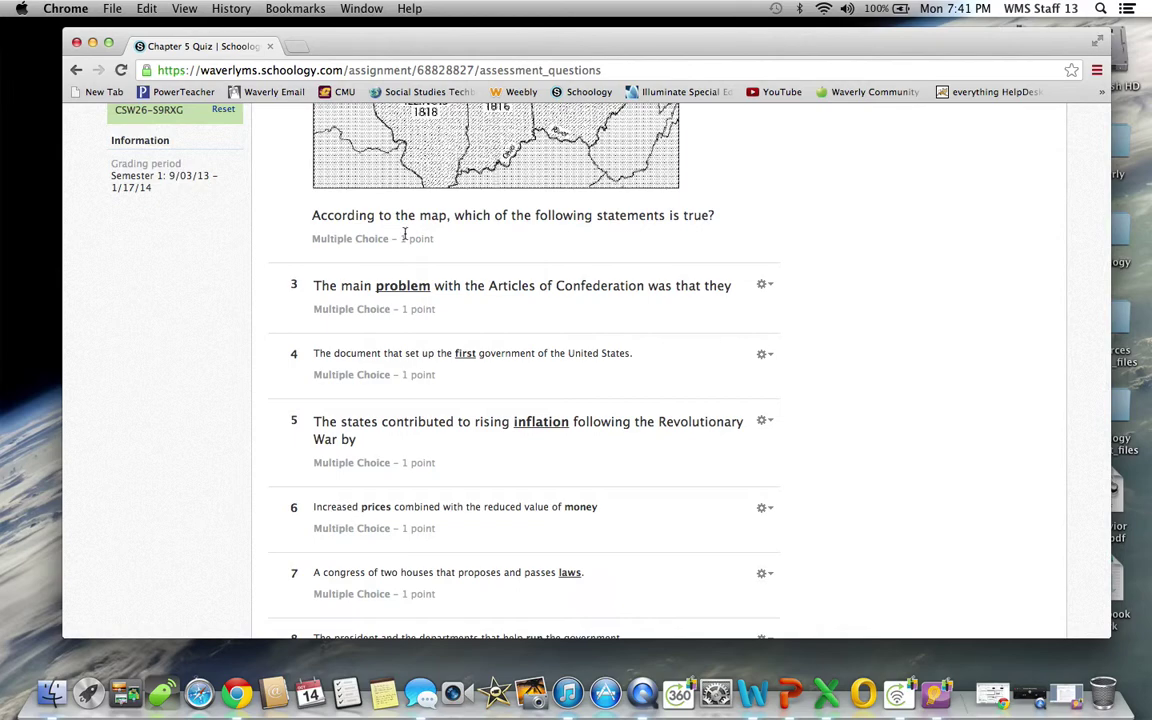
scroll(405, 235, up, 7)
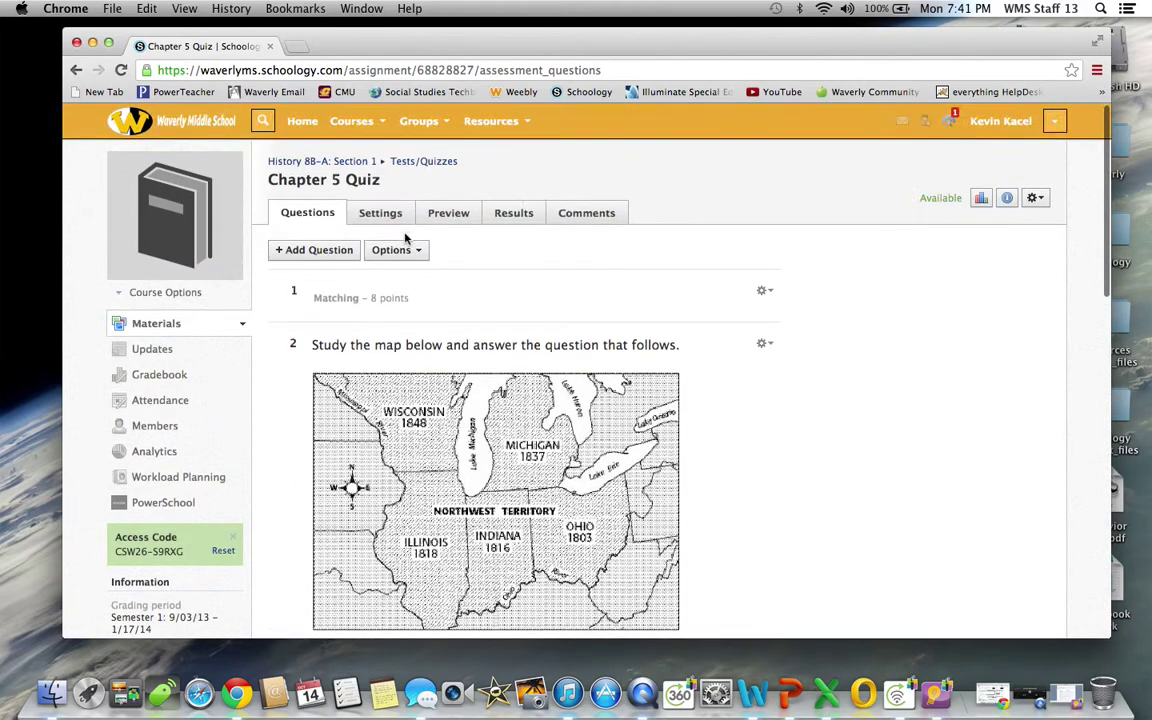
scroll(405, 235, down, 7)
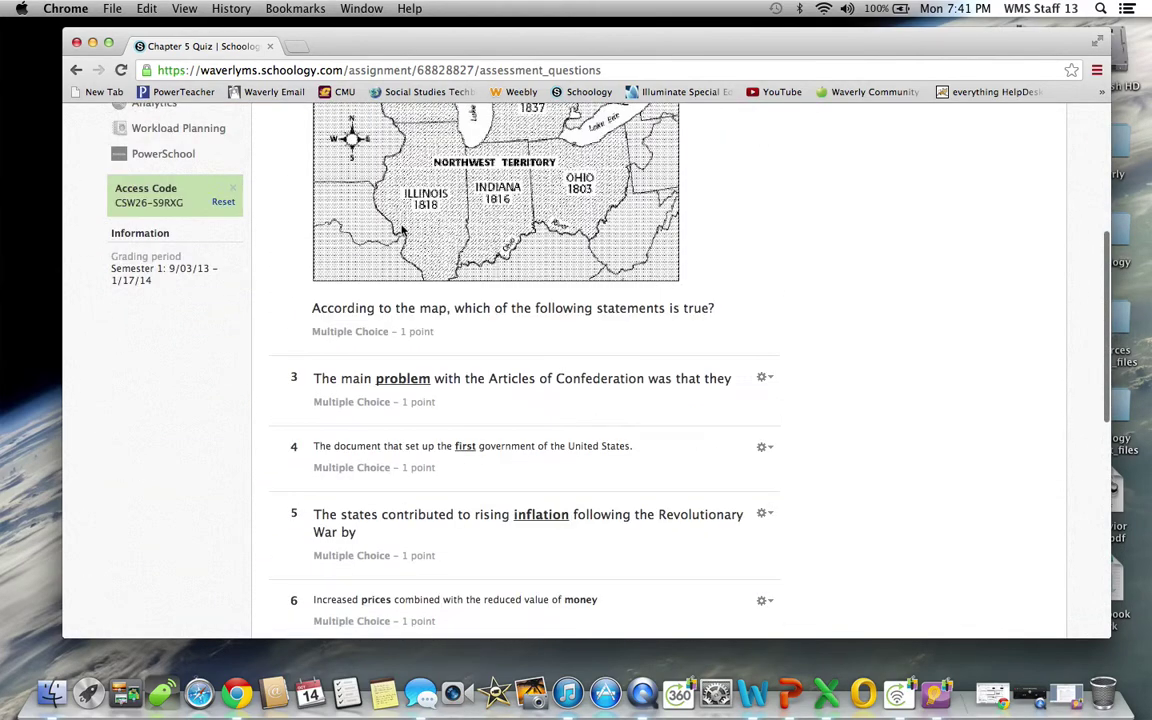
scroll(401, 230, down, 4)
scroll(404, 226, up, 9)
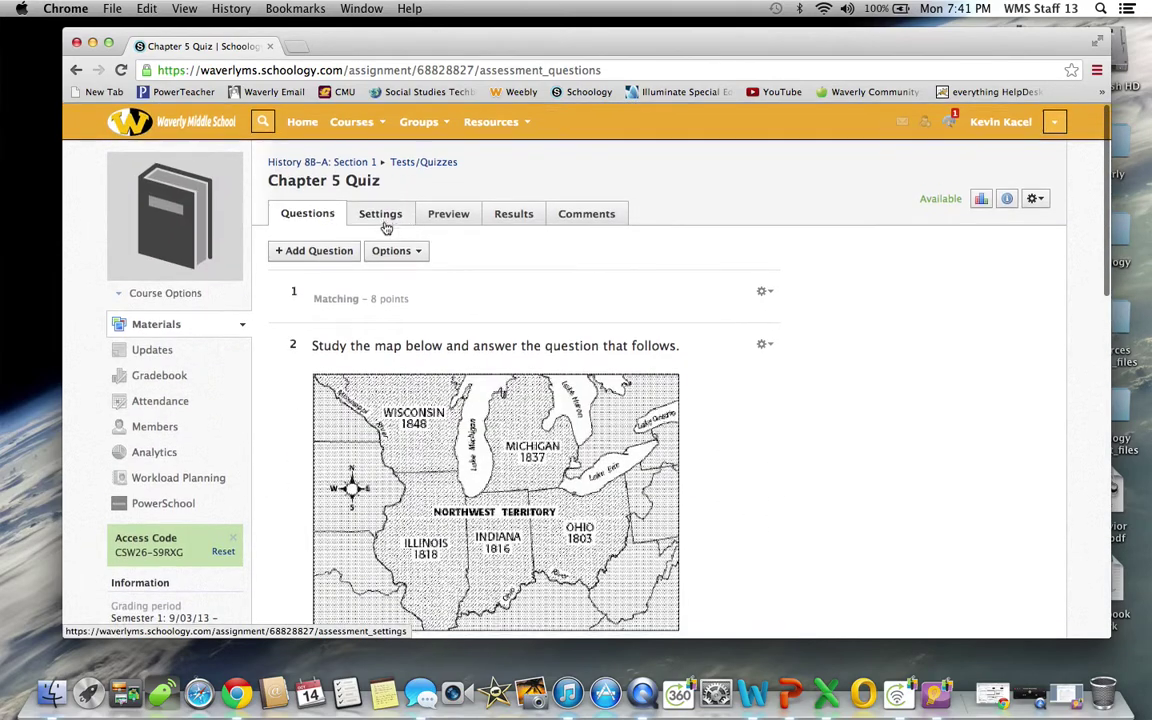
click(376, 218)
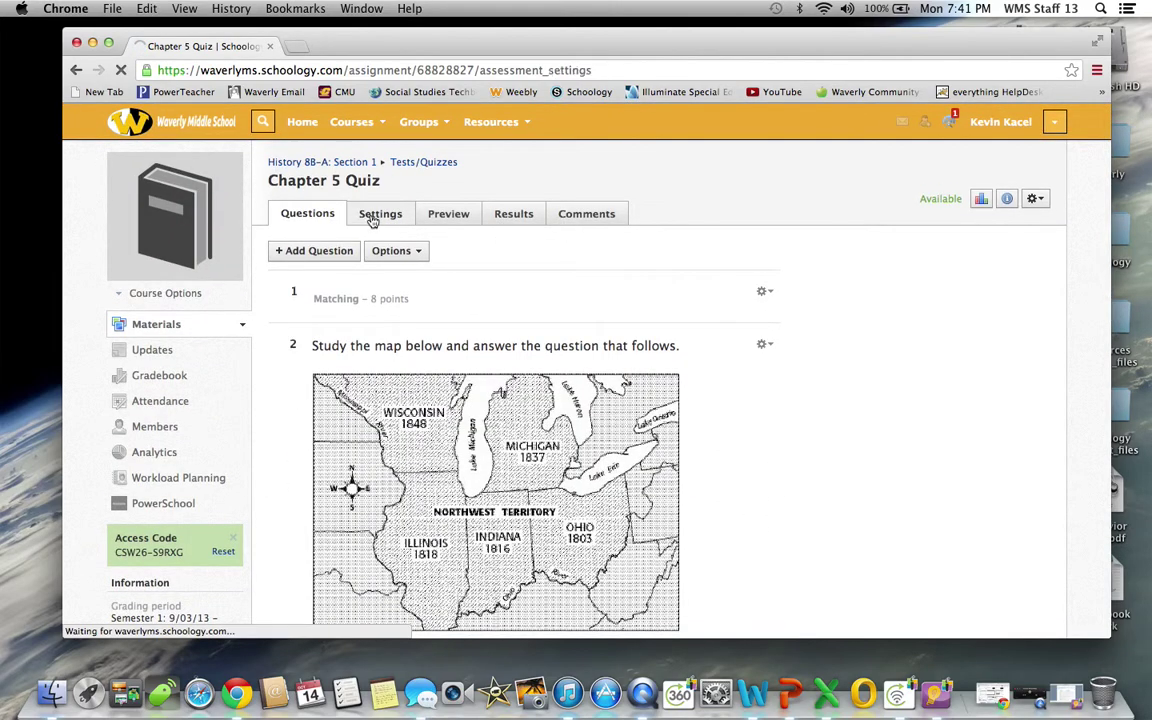
From the Tests/Quizzes list, create 'Ch 6 Quiz' due October 22 in the Quiz category.
click(418, 163)
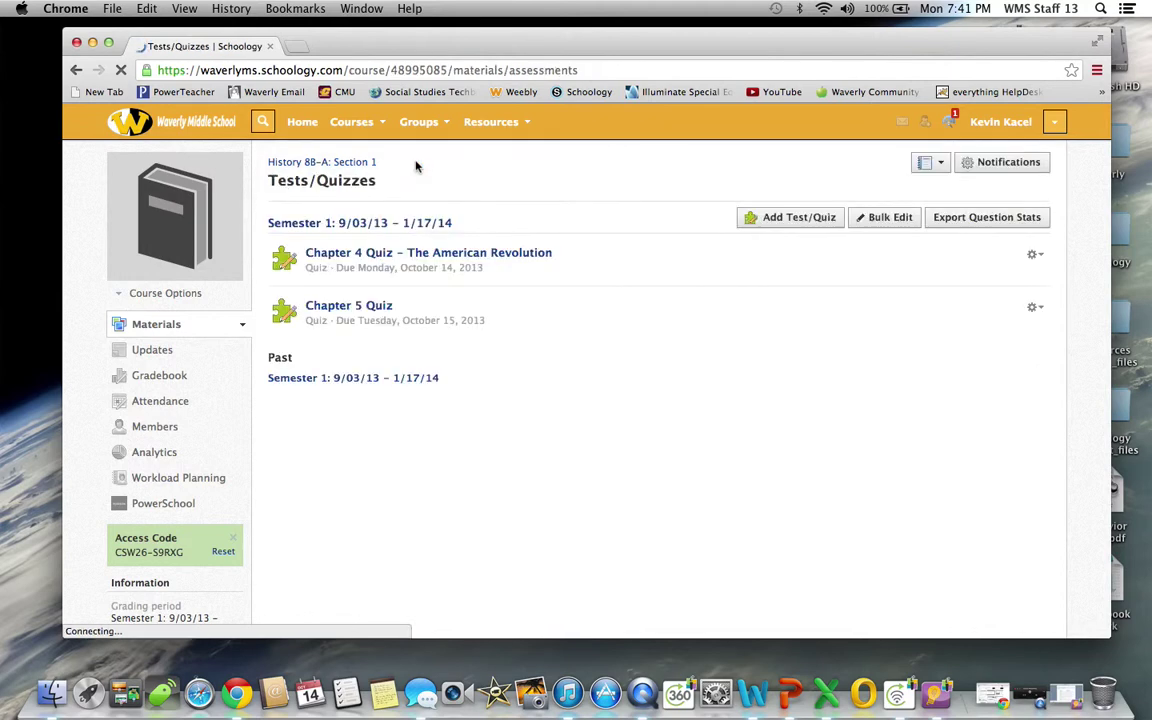
click(797, 222)
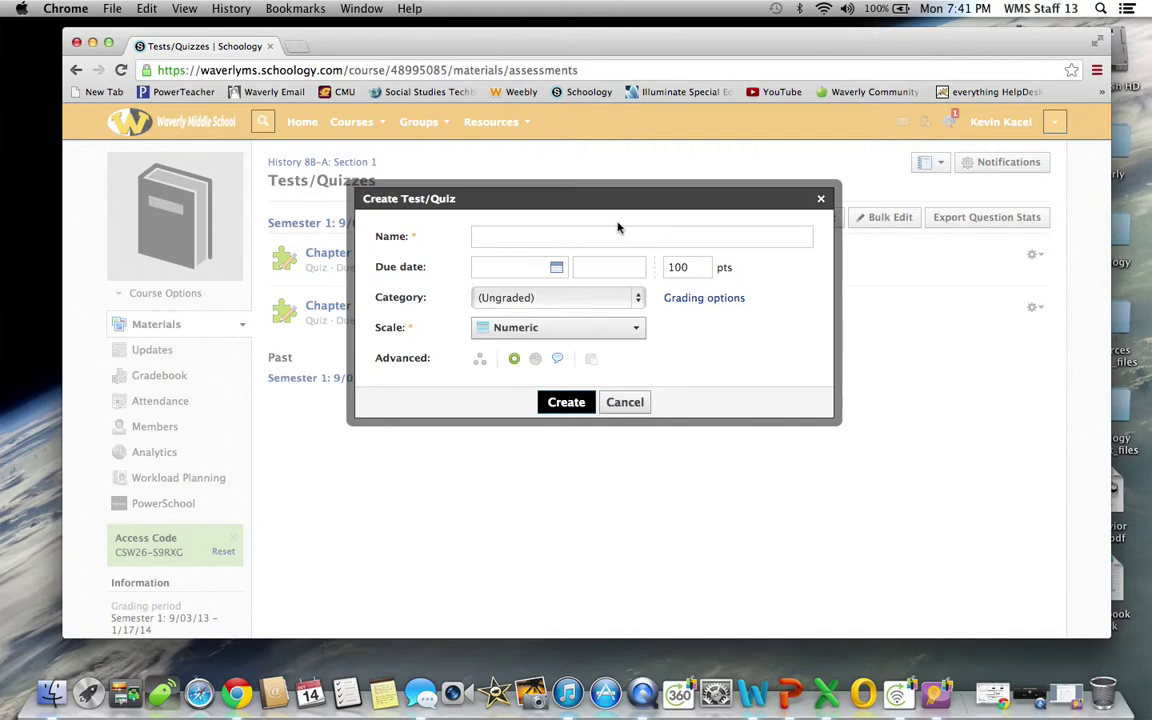
text(Ch 6 Qu8)
click(556, 267)
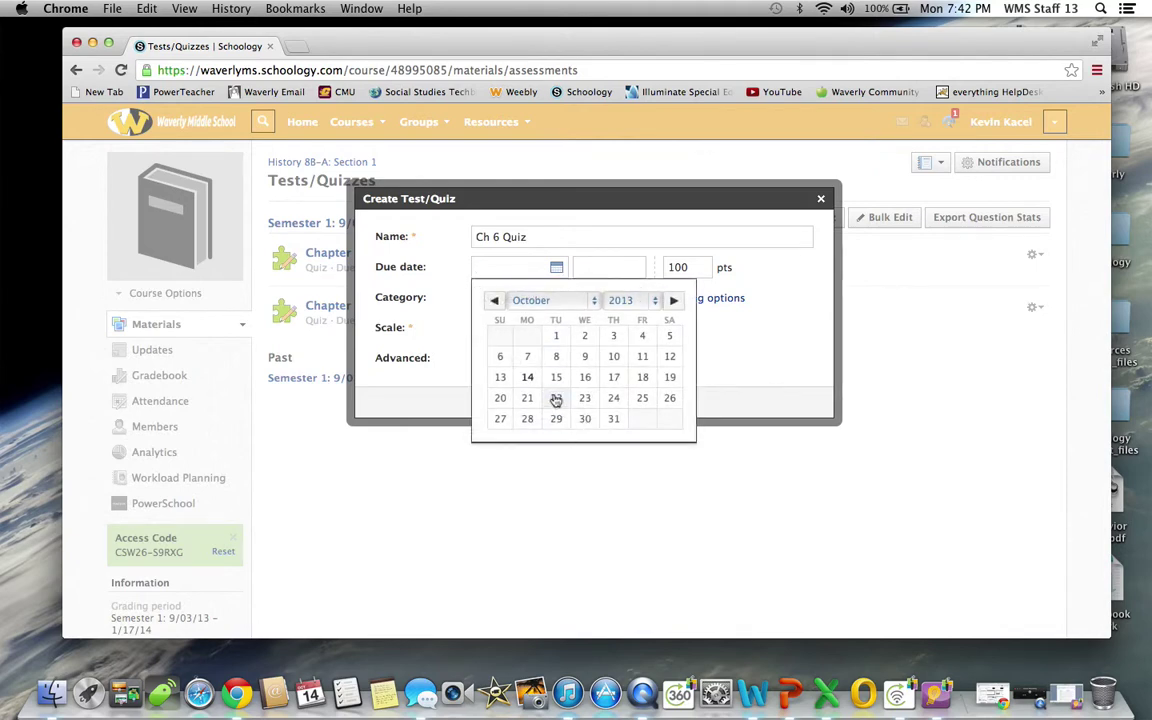
click(556, 399)
click(556, 299)
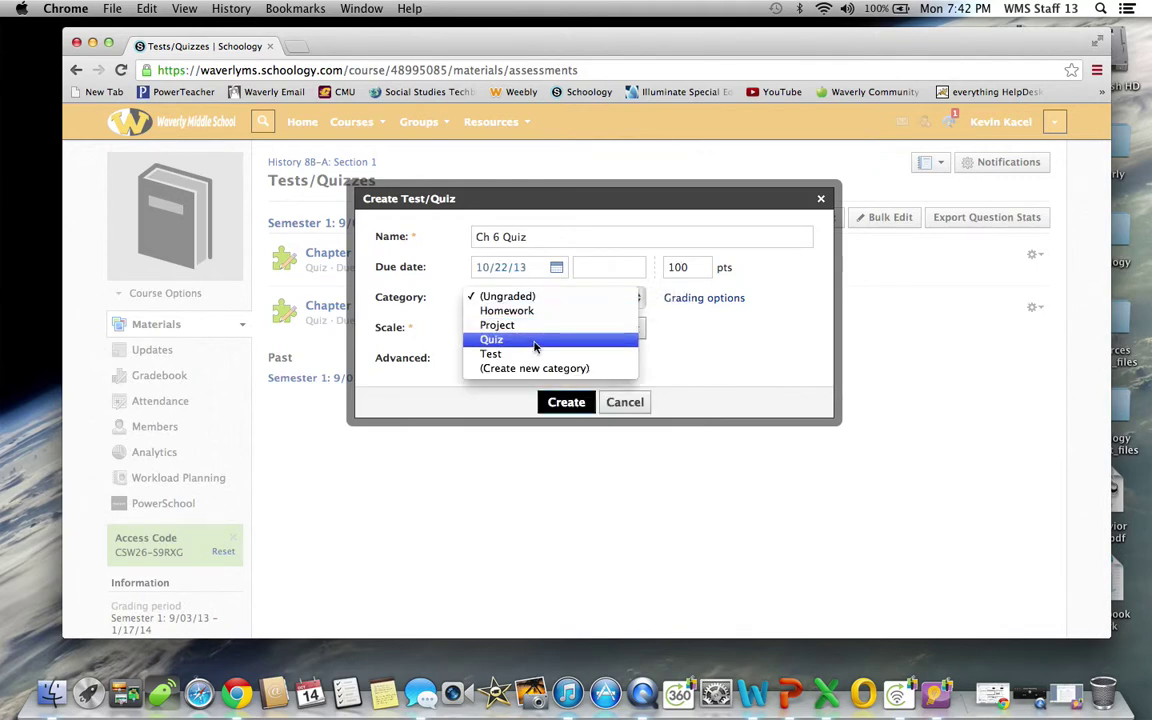
click(535, 342)
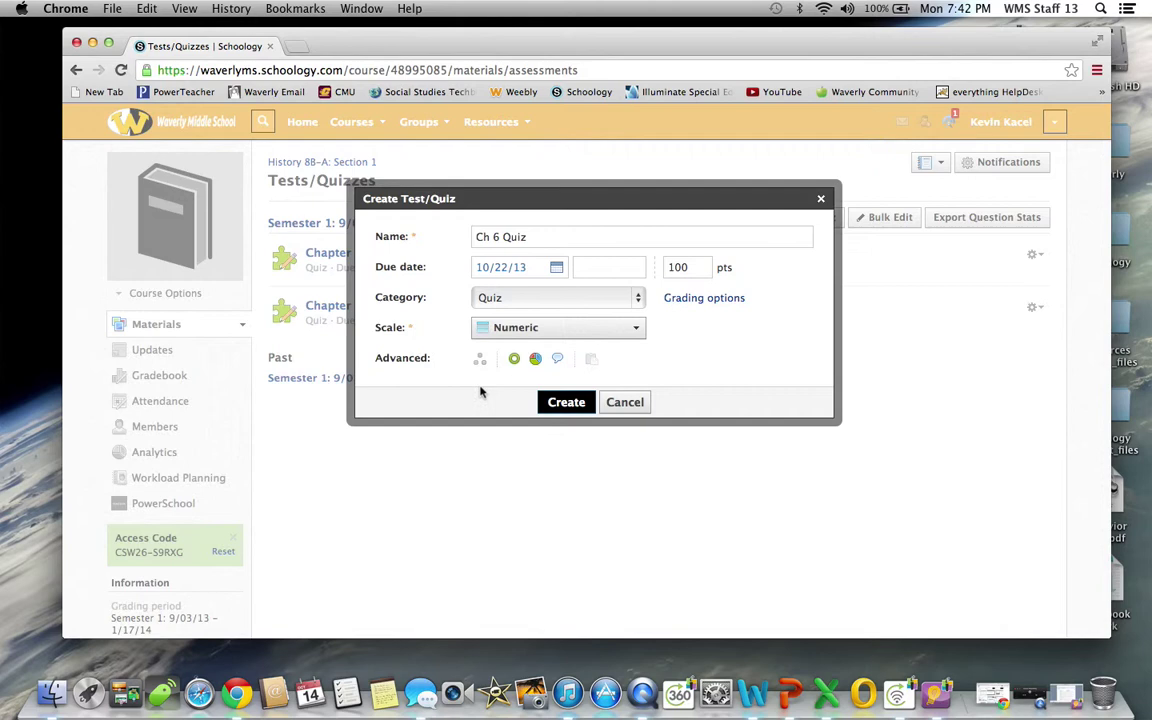
click(550, 406)
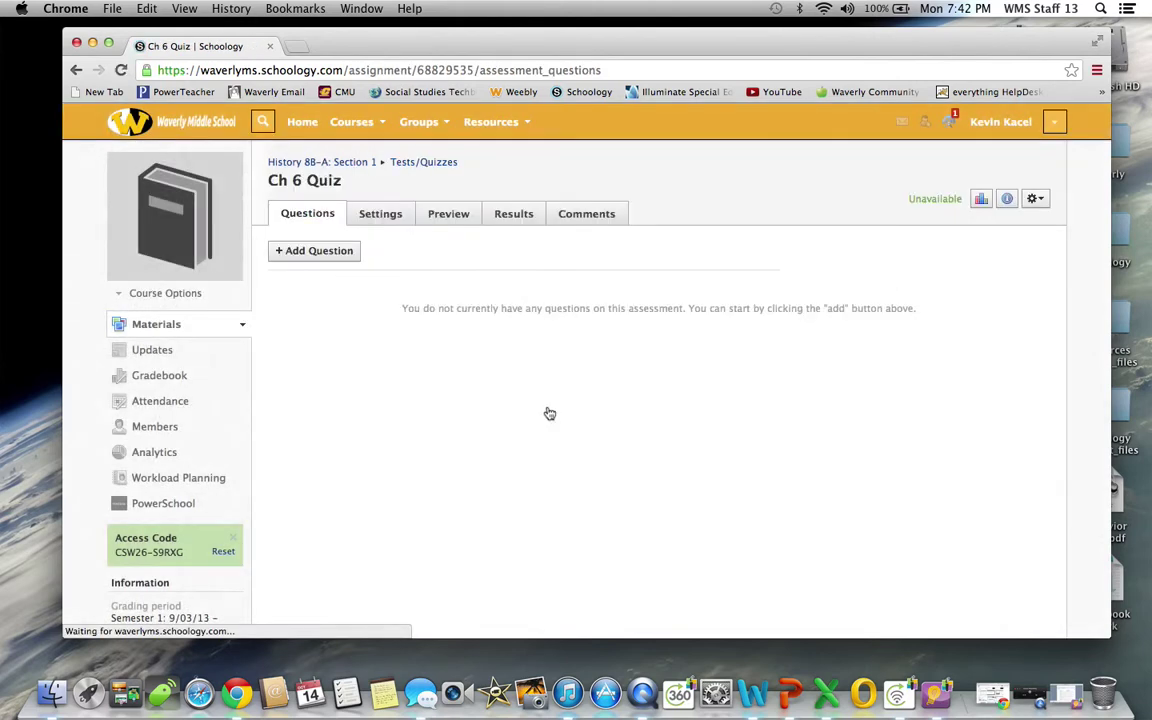
click(297, 255)
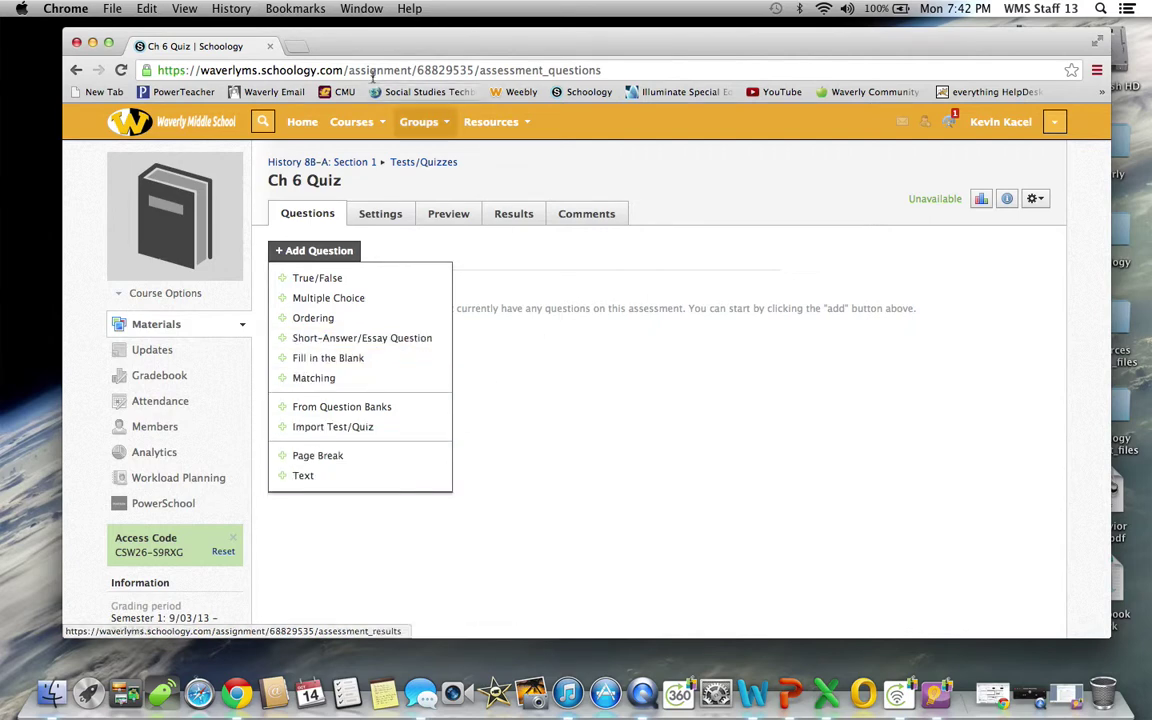
click(380, 298)
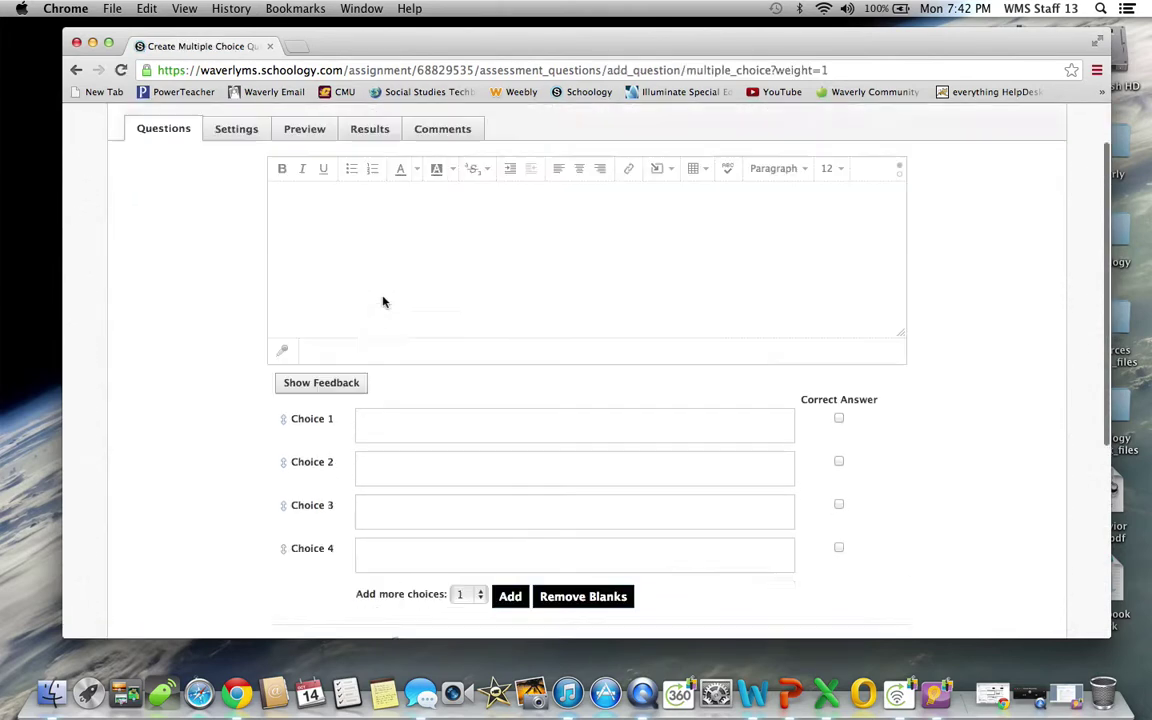
scroll(341, 264, down, 5)
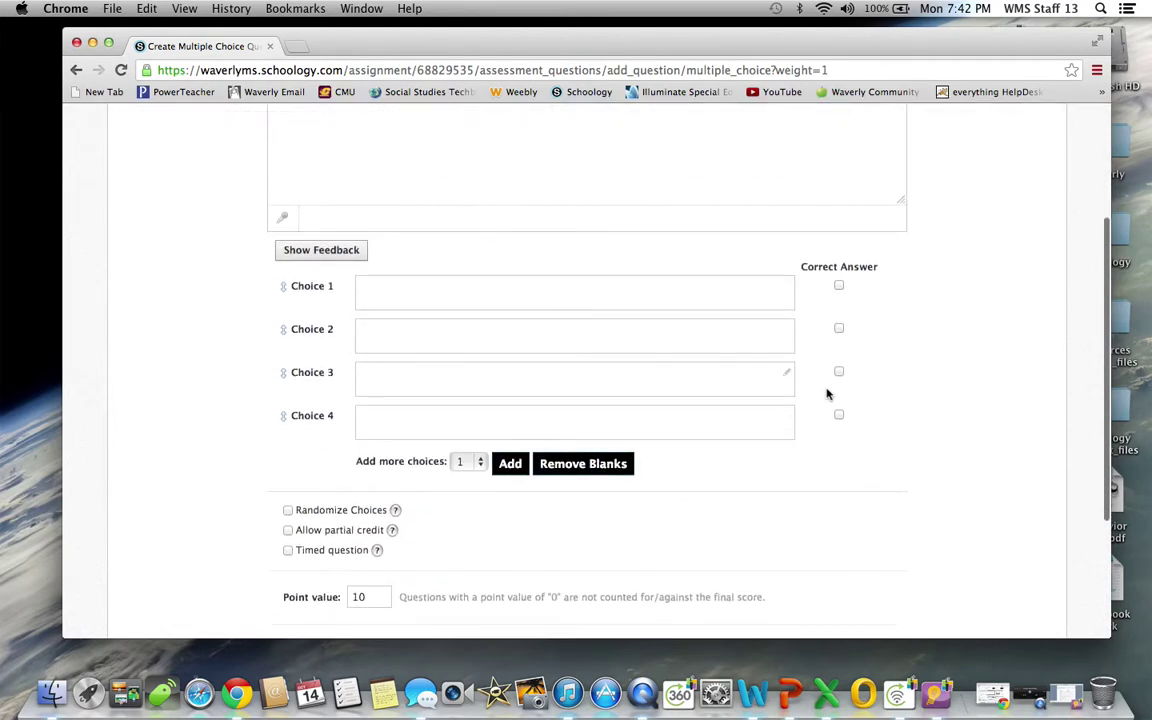
scroll(509, 466, down, 3)
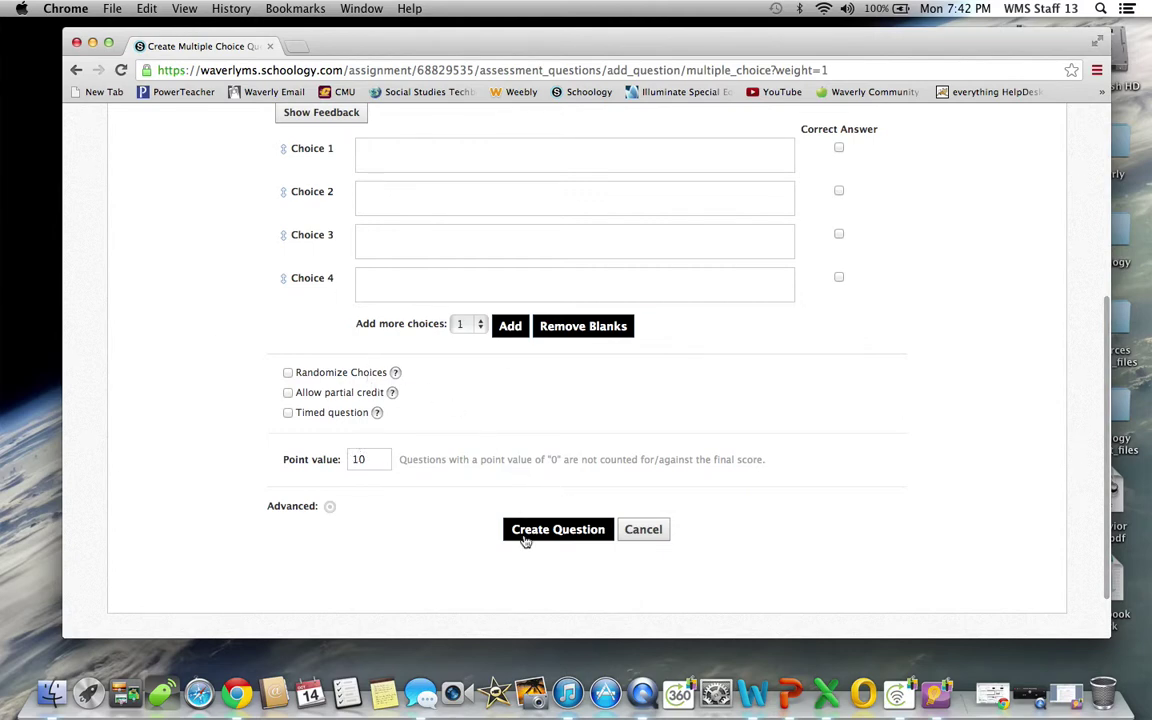
scroll(525, 540, up, 7)
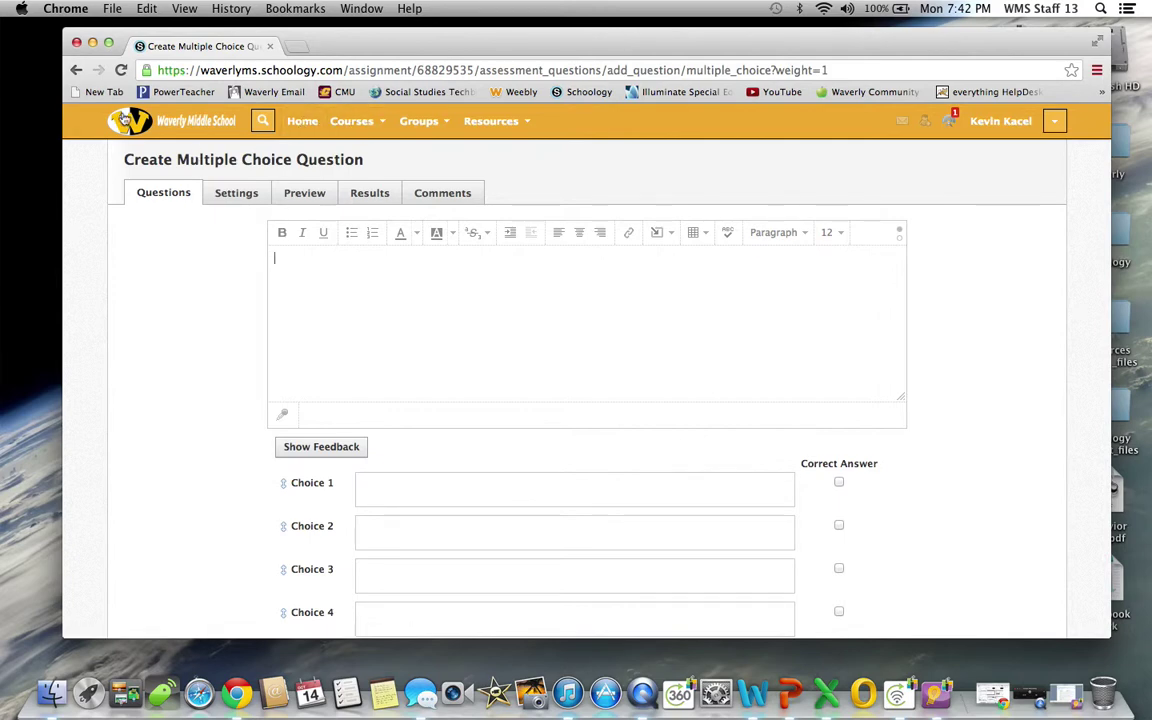
click(76, 70)
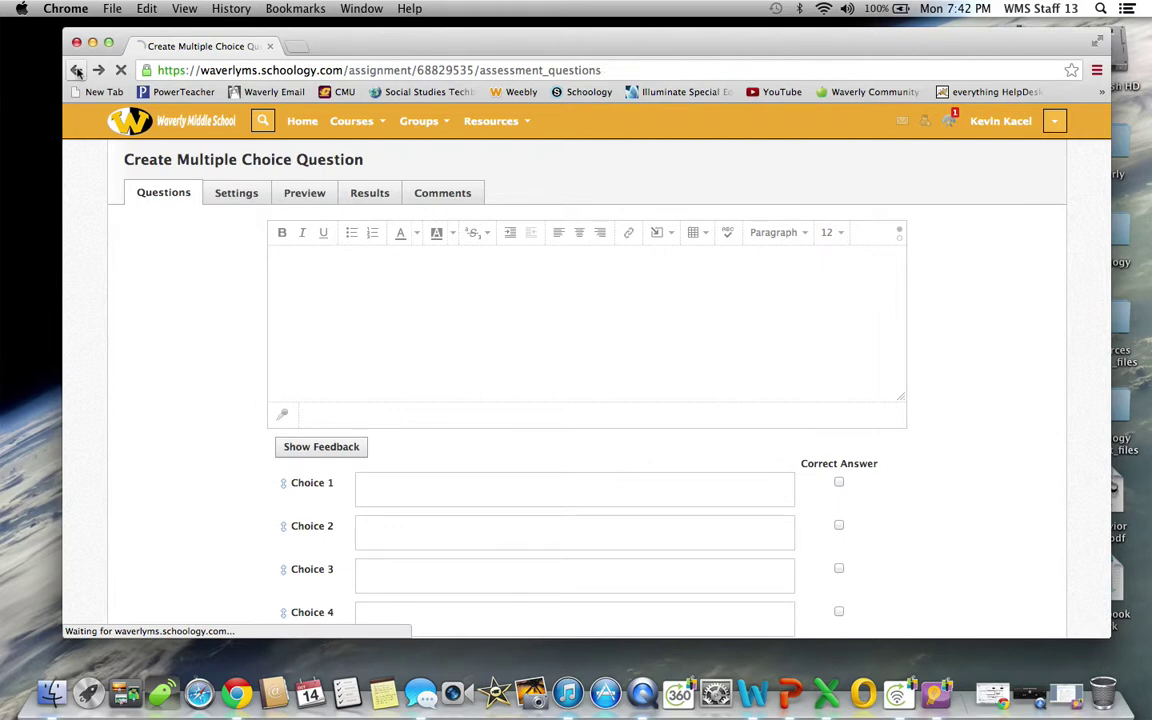
Go back to the History 8B-A Tests/Quizzes list showing the new Ch 6 Quiz.
click(76, 70)
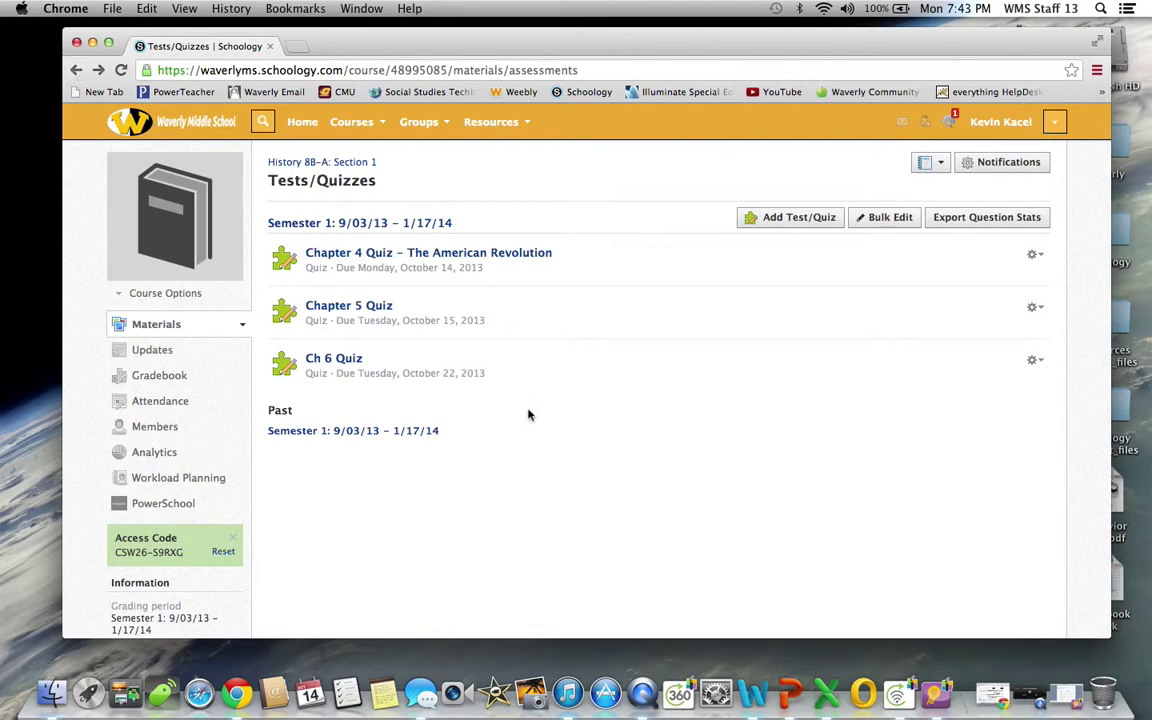
Bring QuickTime Player to the front.
click(1036, 692)
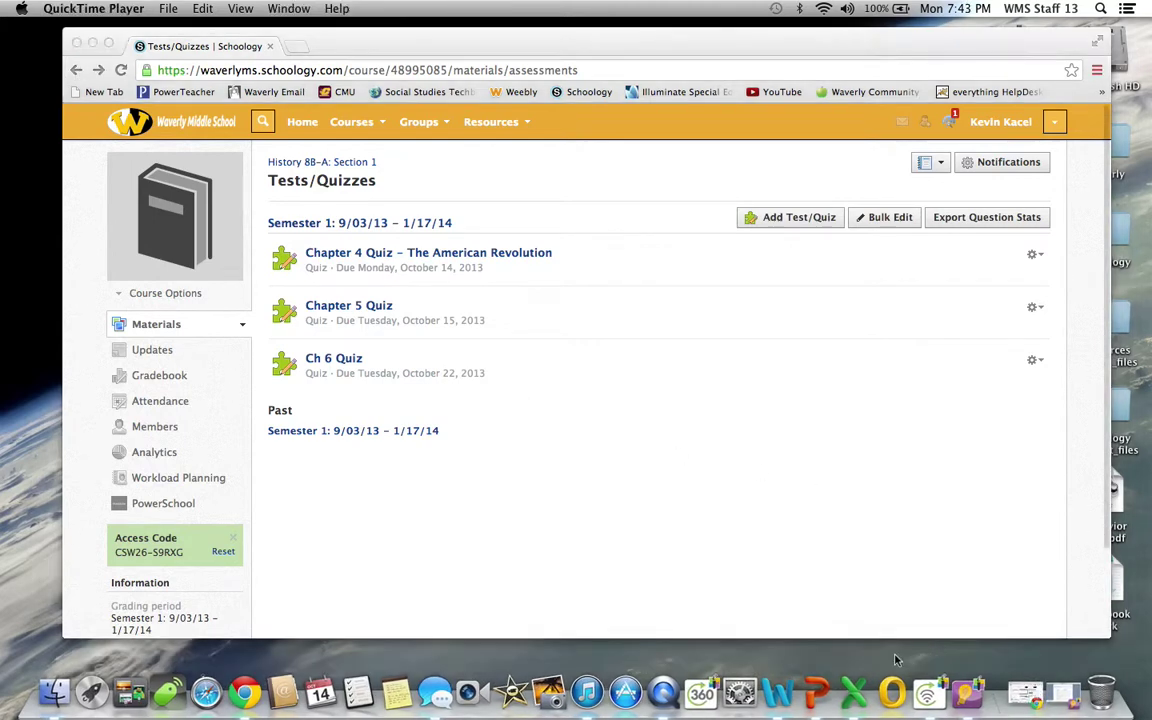